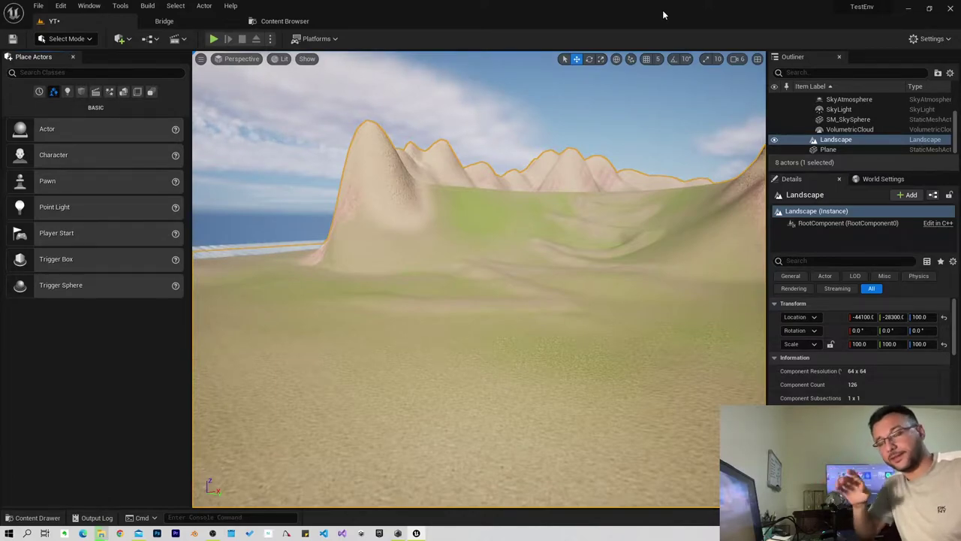
Open Quixel Bridge from the editor's Window menu.
left_click(89, 6)
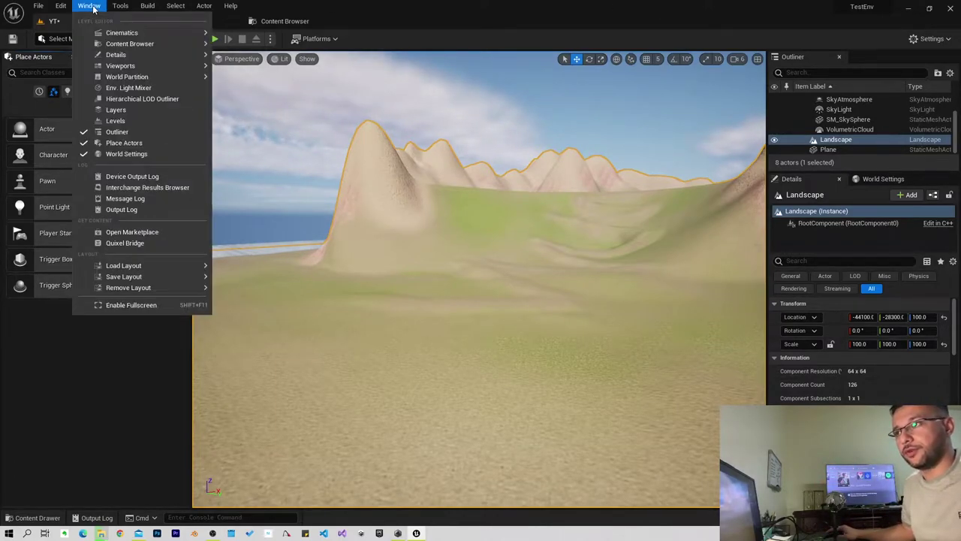
left_click(132, 243)
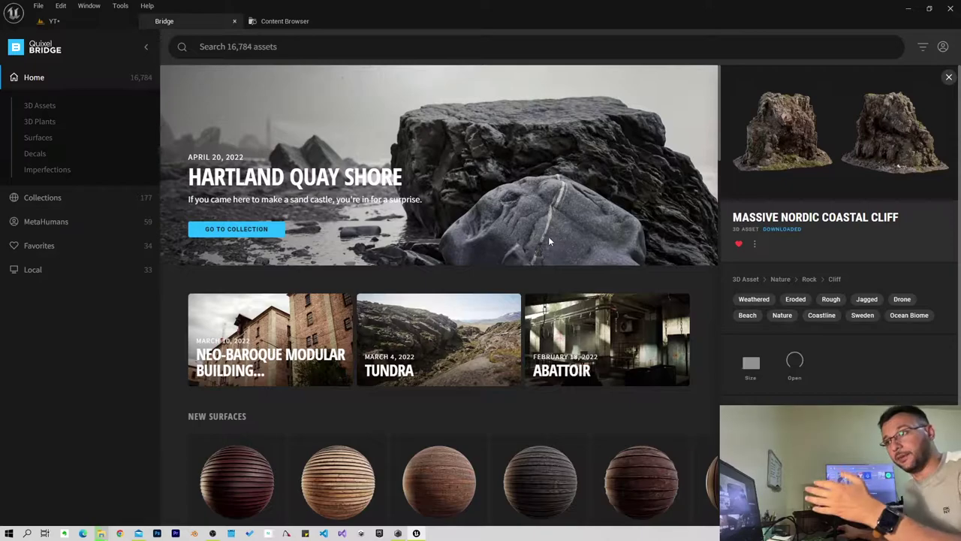
Filter Bridge to 3D Assets > Nature > Rock > Cliff and scroll through the cliff models.
left_click(39, 105)
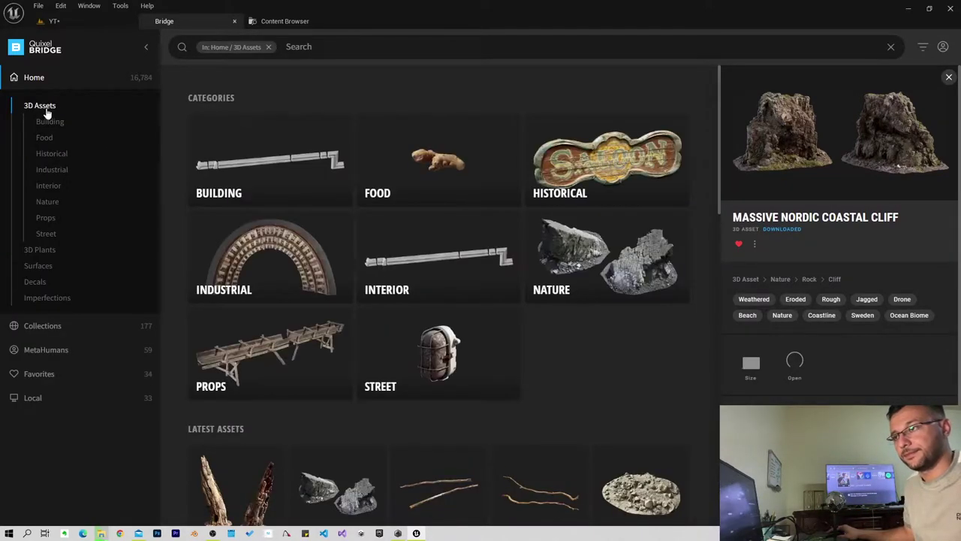
left_click(50, 203)
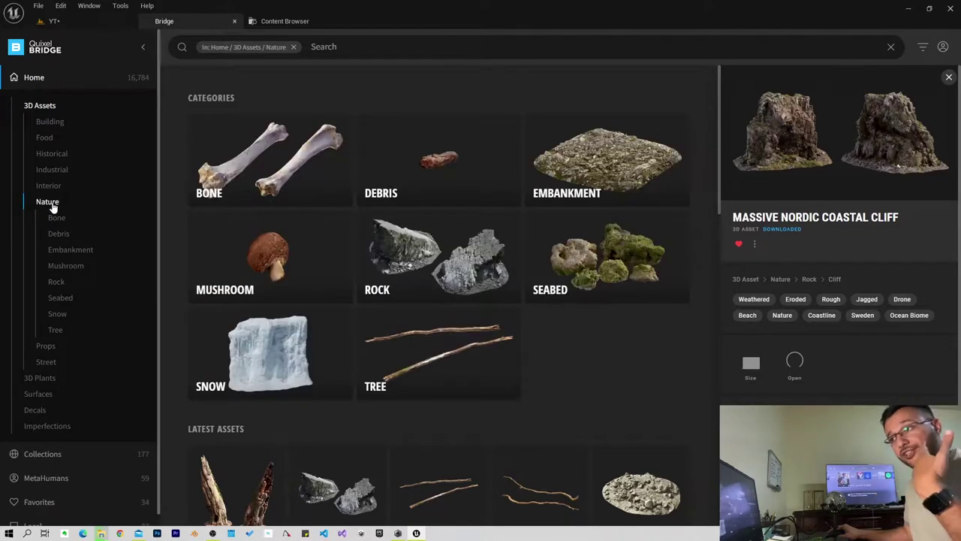
left_click(57, 282)
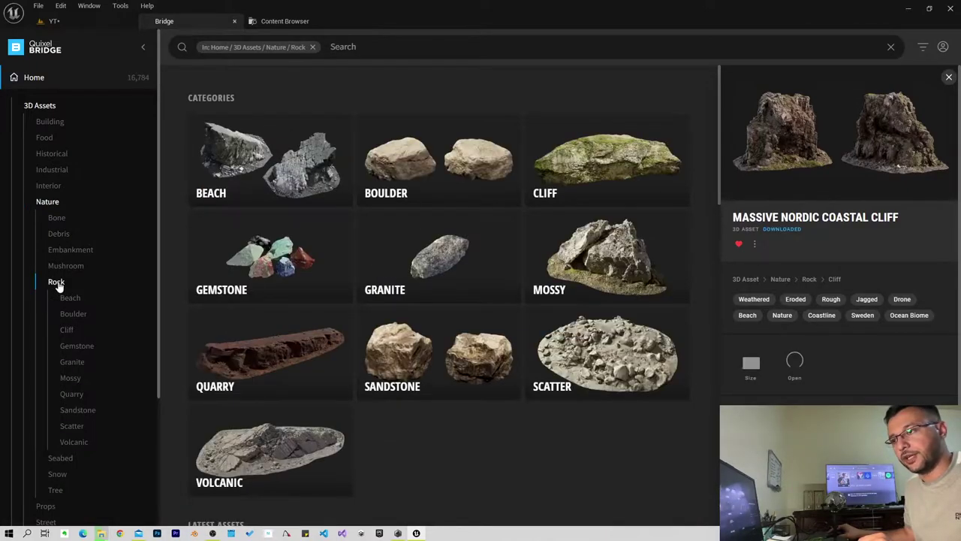
left_click(67, 331)
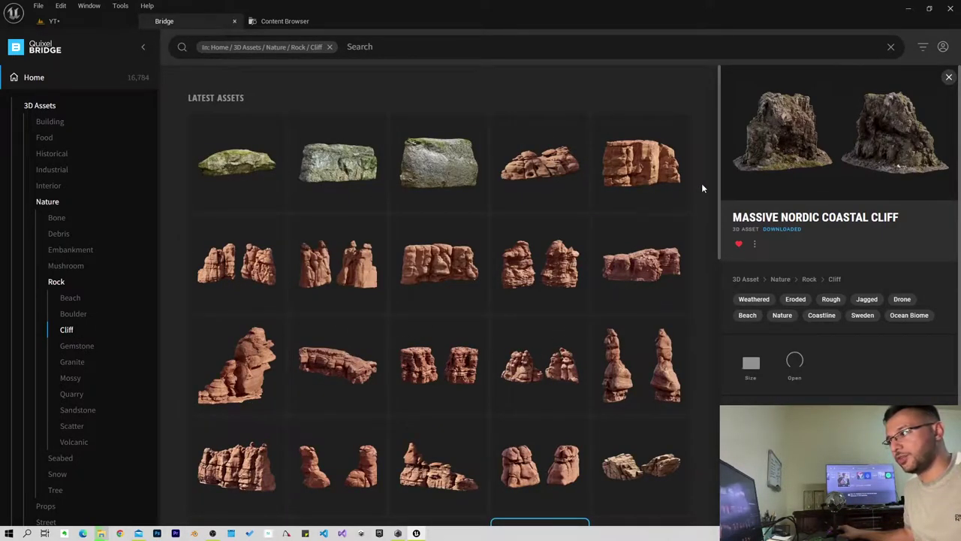
scroll(702, 188, "down", 1)
scroll(702, 188, "down", 1)
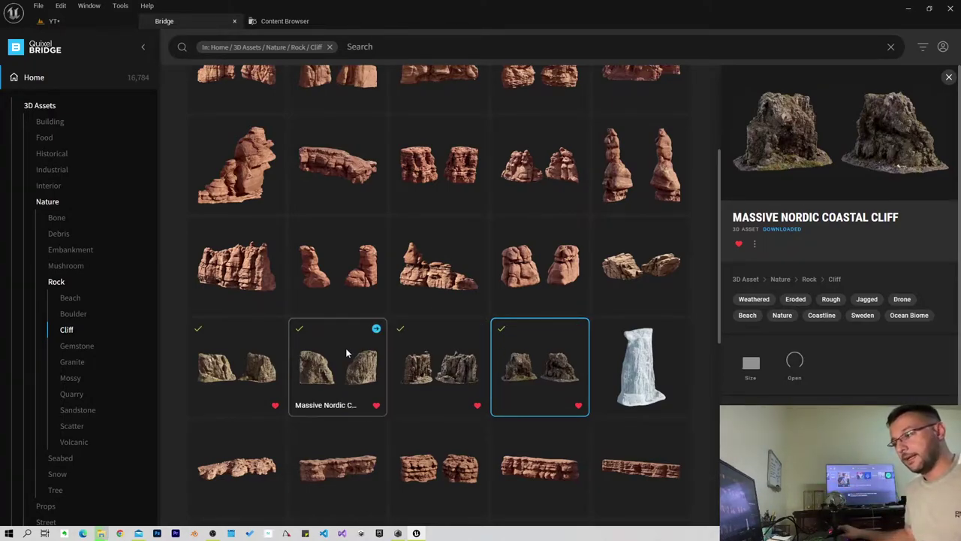
Show the Large Nordic Coastal Cliff details with Nanite quality, then right-click a downloaded cliff thumbnail.
left_click(622, 264)
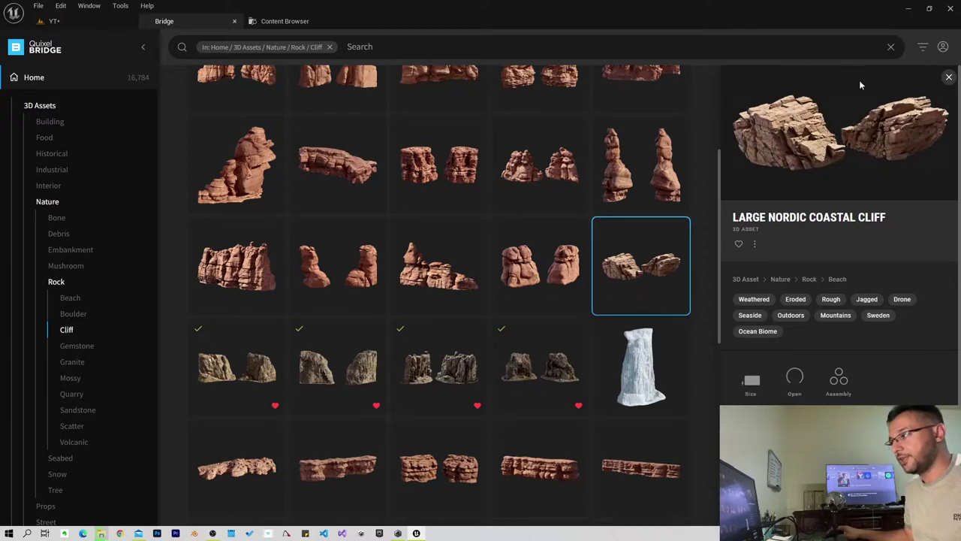
left_click_drag(559, 5, 342, 27)
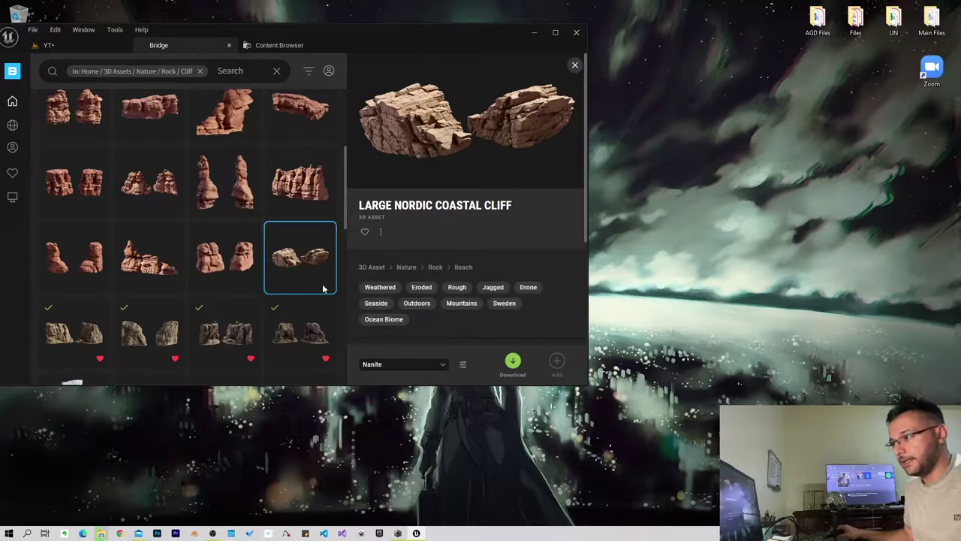
left_click(383, 364)
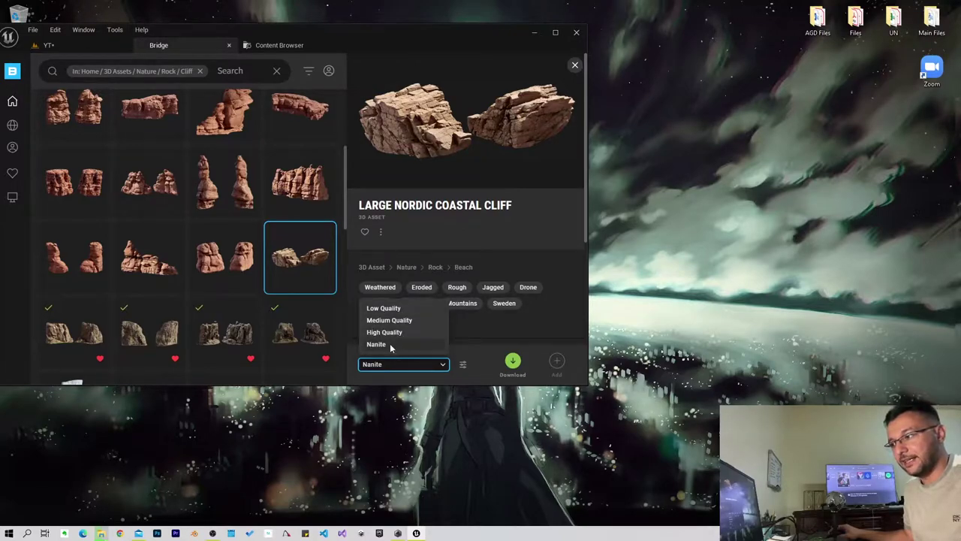
left_click(386, 345)
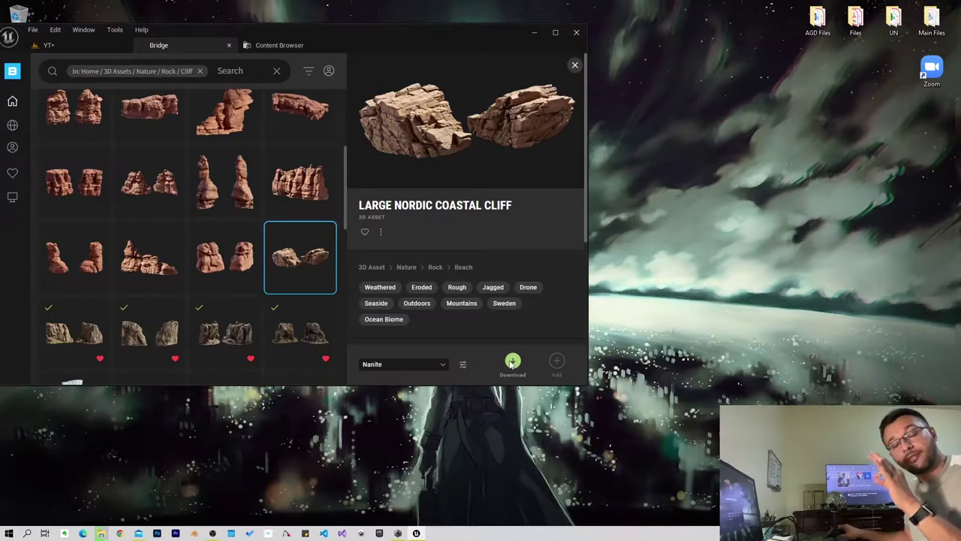
right_click(246, 340)
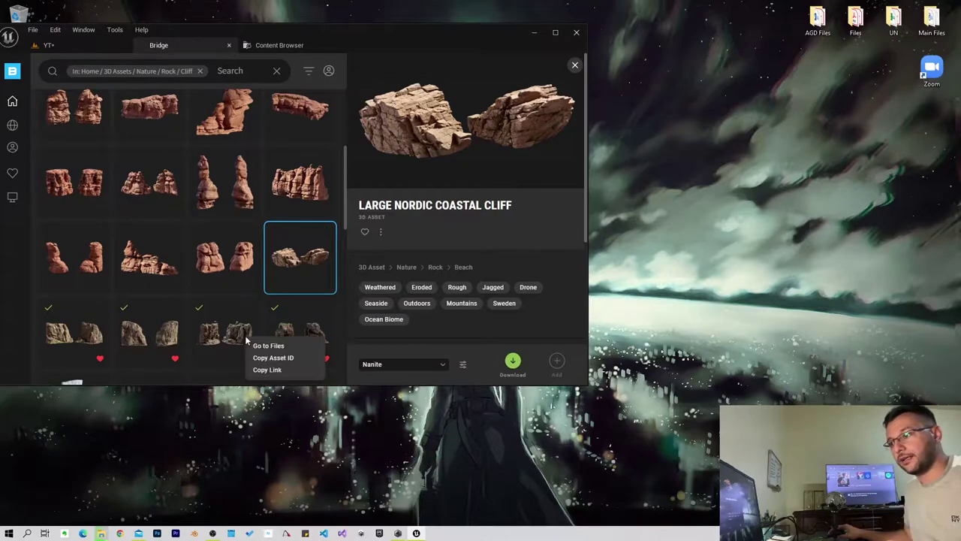
Open the downloaded asset's folder on disk and navigate to the Downloaded folder.
left_click(284, 358)
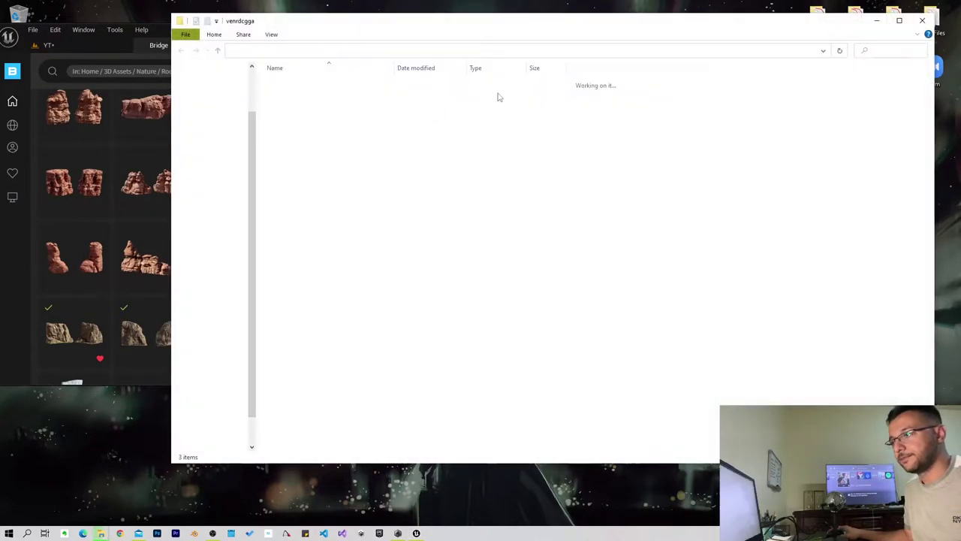
left_click(496, 50)
left_click(510, 63)
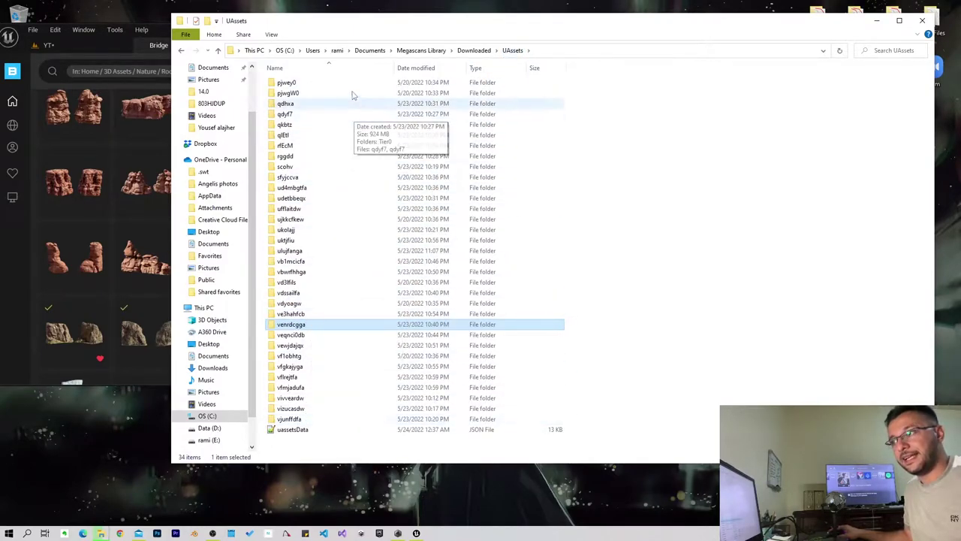
left_click(474, 50)
Check the UAssets folder's properties (27.7 GB, 279 files), then close File Explorer.
right_click(284, 85)
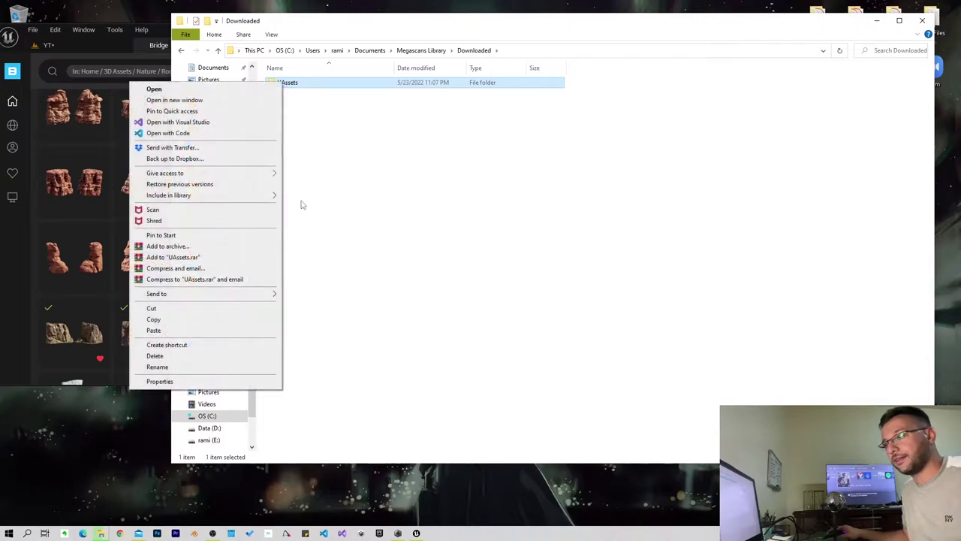
left_click(238, 380)
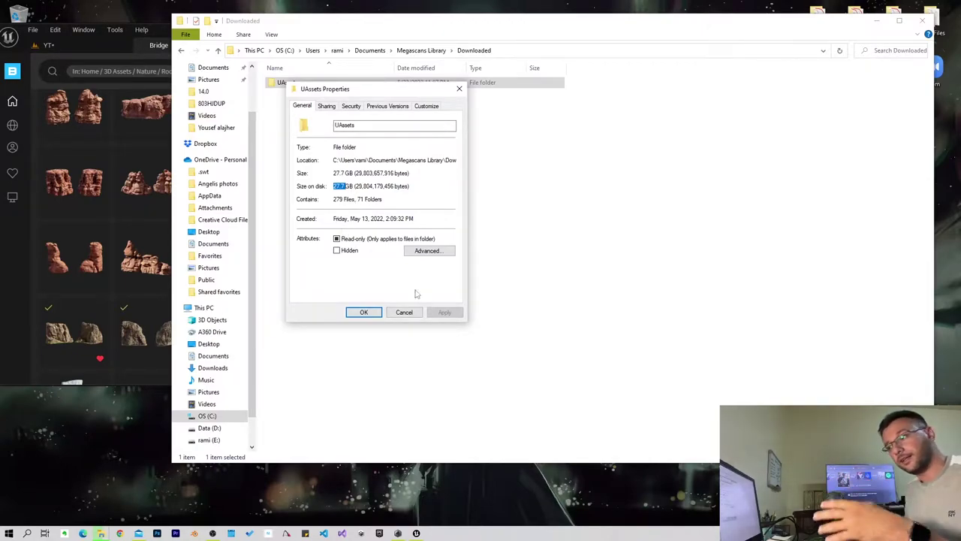
left_click(404, 311)
left_click(922, 21)
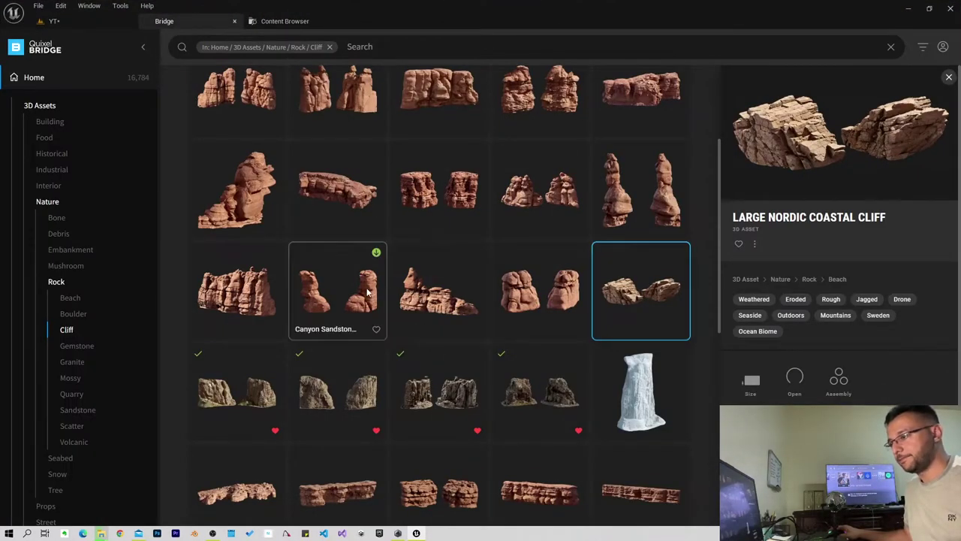
Scroll to and select the downloaded Large Nordic Coastal Cliff, then restore the window size.
scroll(353, 308, "down", 5)
scroll(317, 353, "down", 1)
scroll(318, 331, "down", 1)
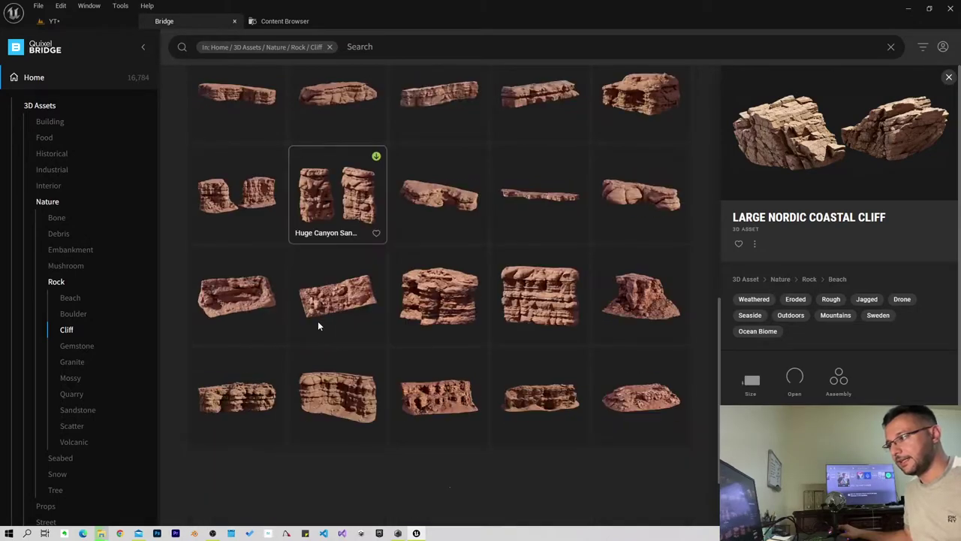
scroll(330, 330, "down", 2)
left_click(534, 293)
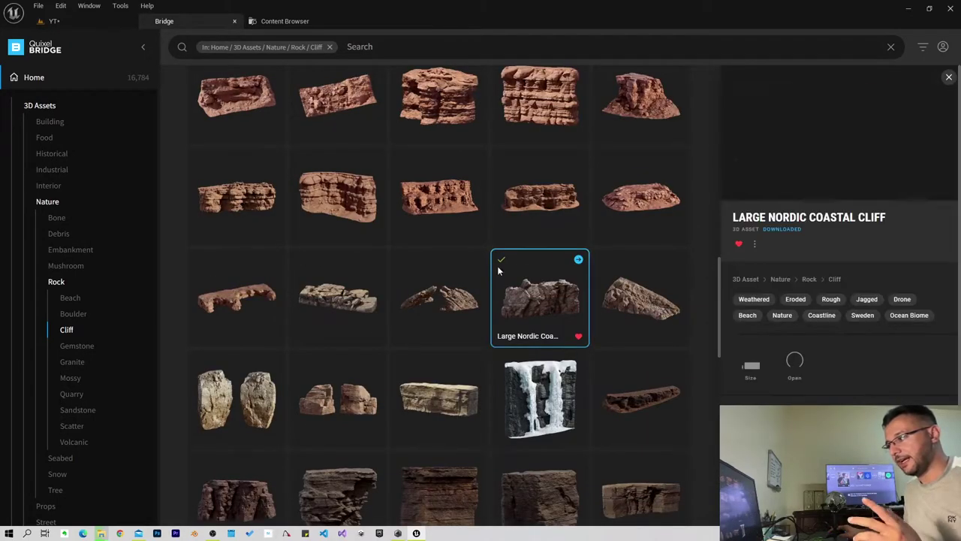
double_click(489, 15)
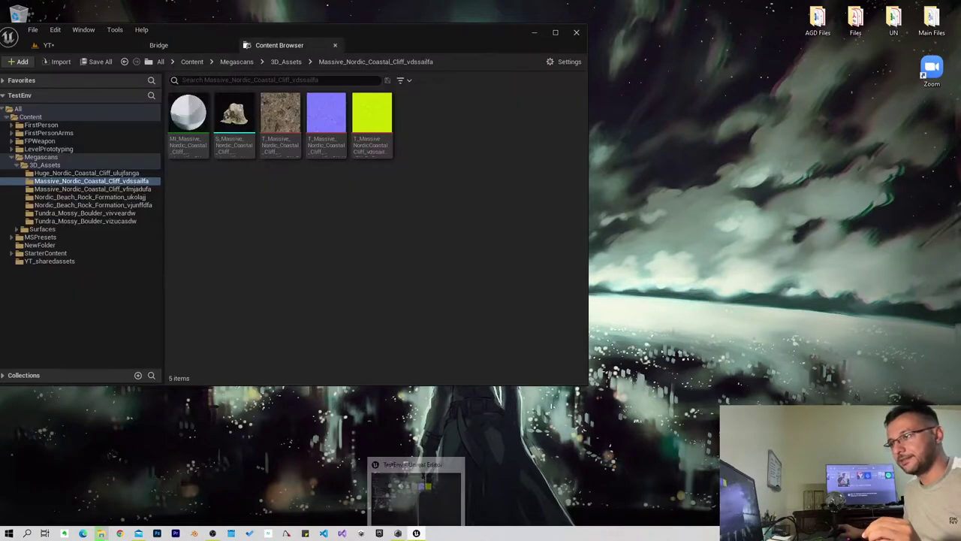
Maximize the editor window and switch back to the YT landscape level tab.
double_click(455, 37)
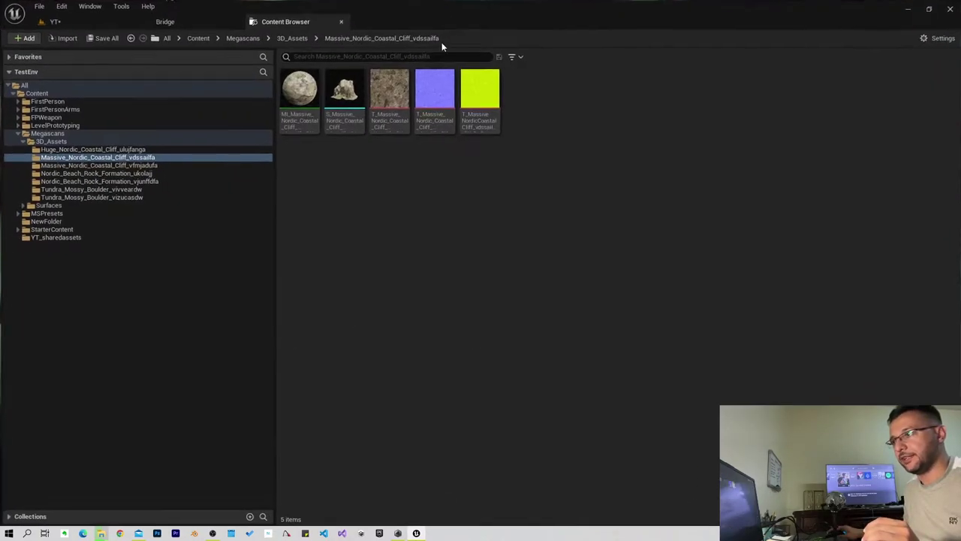
left_click(83, 21)
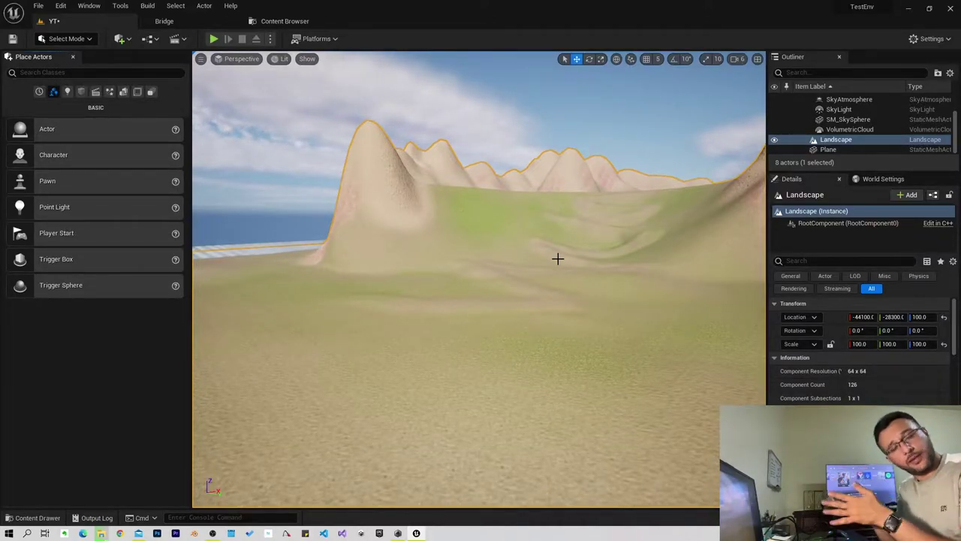
Browse the Huge and Massive Nordic Coastal Cliff folders under Megascans/3D_Assets in the Content Browser.
key("ctrl+space")
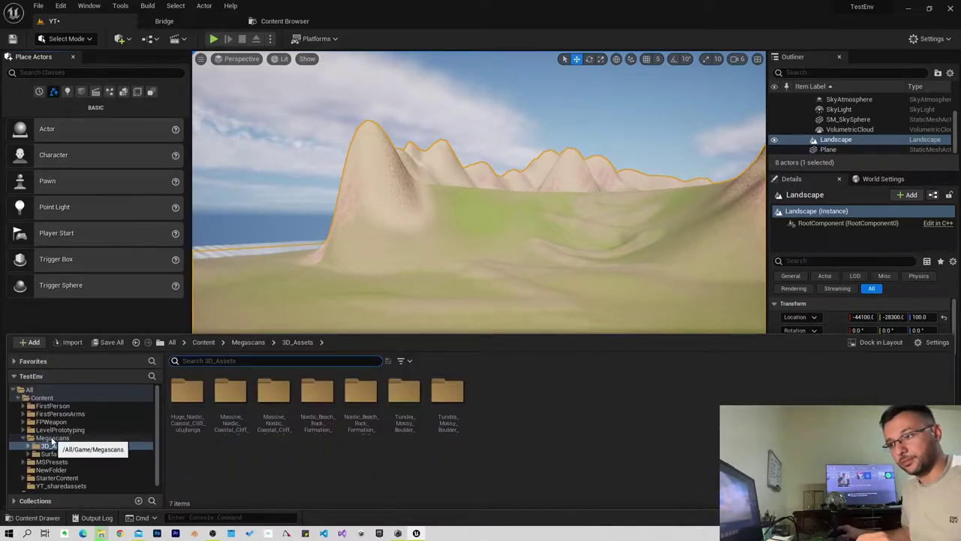
left_click(51, 438)
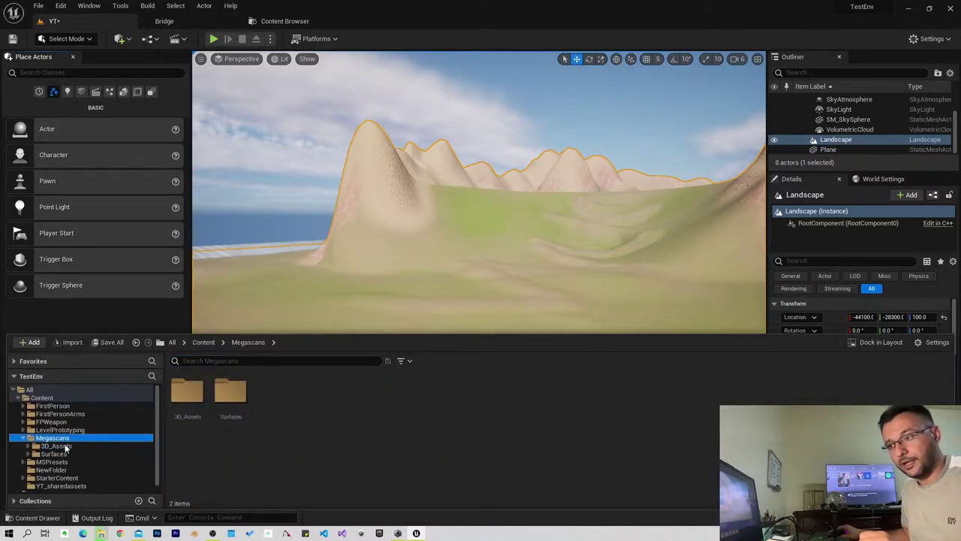
left_click(66, 446)
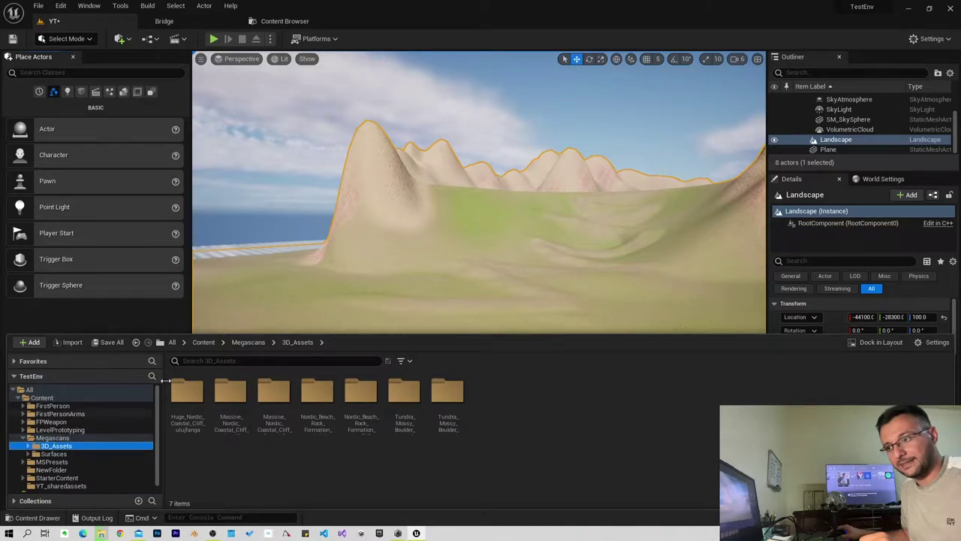
double_click(186, 398)
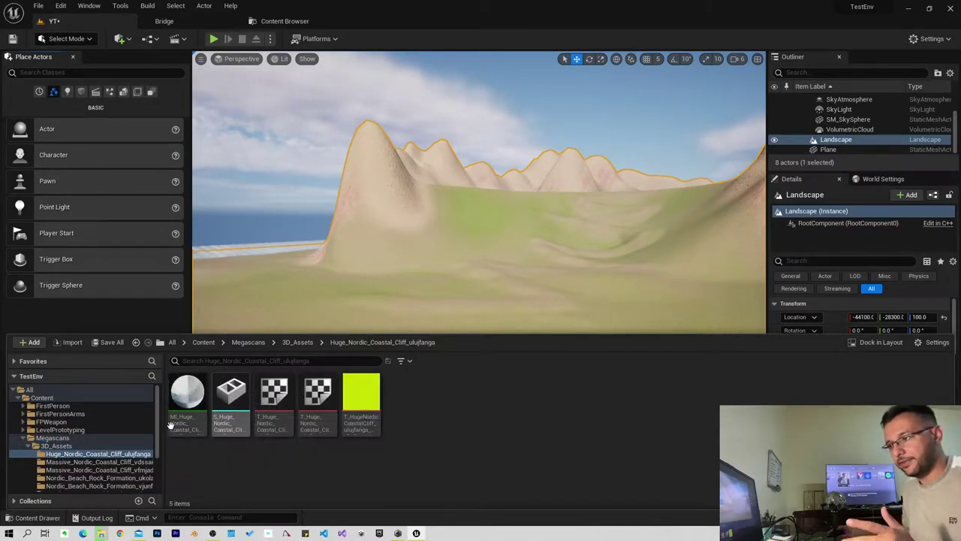
left_click(56, 446)
double_click(228, 405)
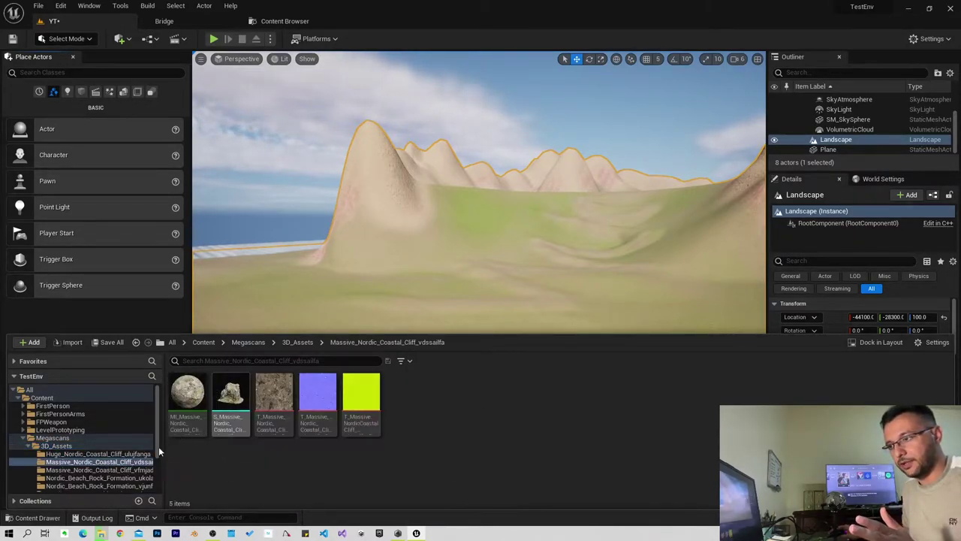
Return to 3D_Assets and filter its contents with the search term 'mesh'.
left_click(57, 446)
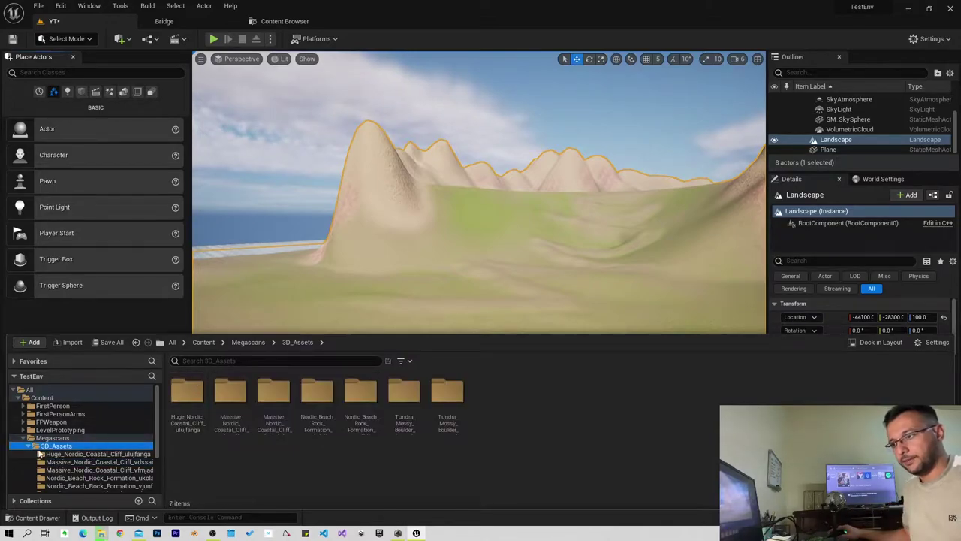
left_click(199, 361)
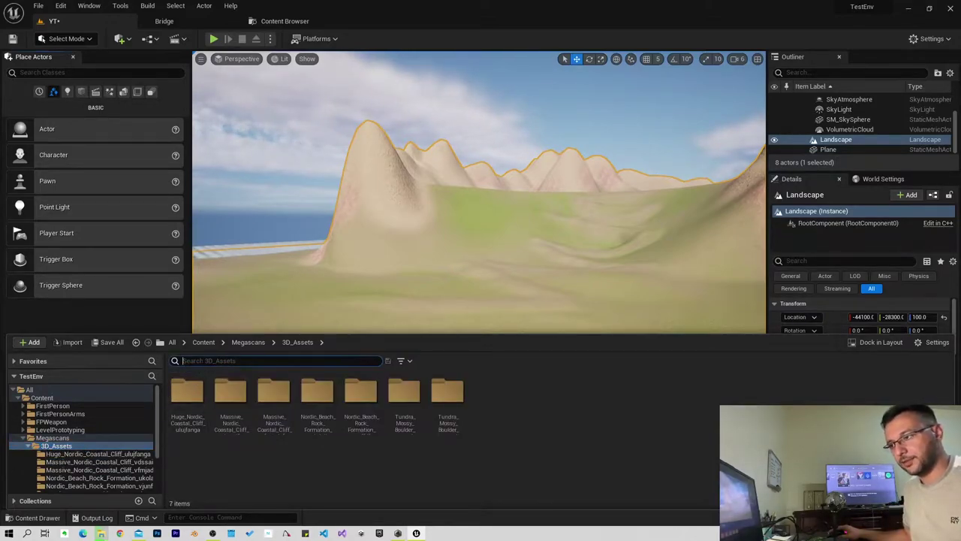
type("mesh")
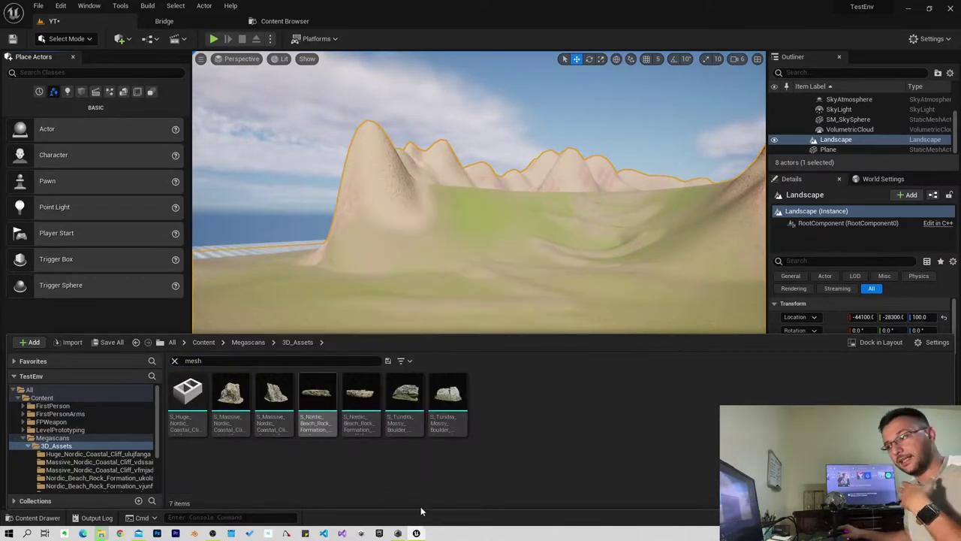
Drop S_Massive_Nordic_Coastal_Cliff onto the landscape, move close to it, and start Play.
mouse_move(268, 402)
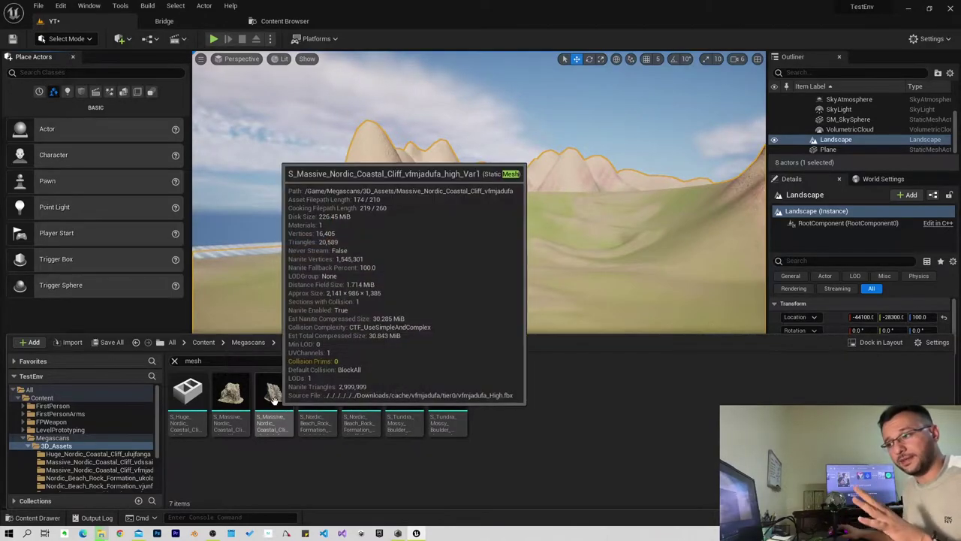
mouse_move(269, 398)
left_mouse_down()
mouse_move(310, 291)
mouse_move(337, 305)
left_mouse_up()
right_click_drag(293, 238, 293, 238)
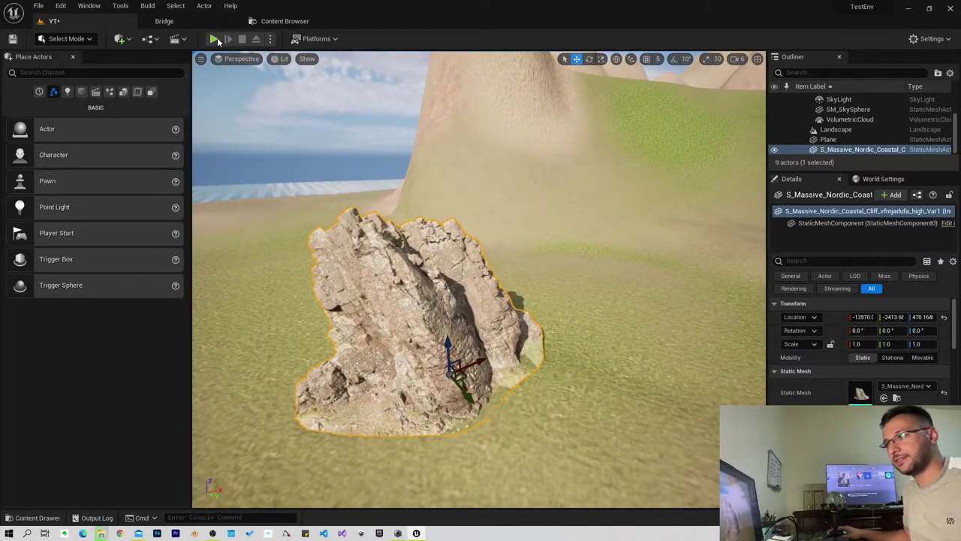
left_click(215, 39)
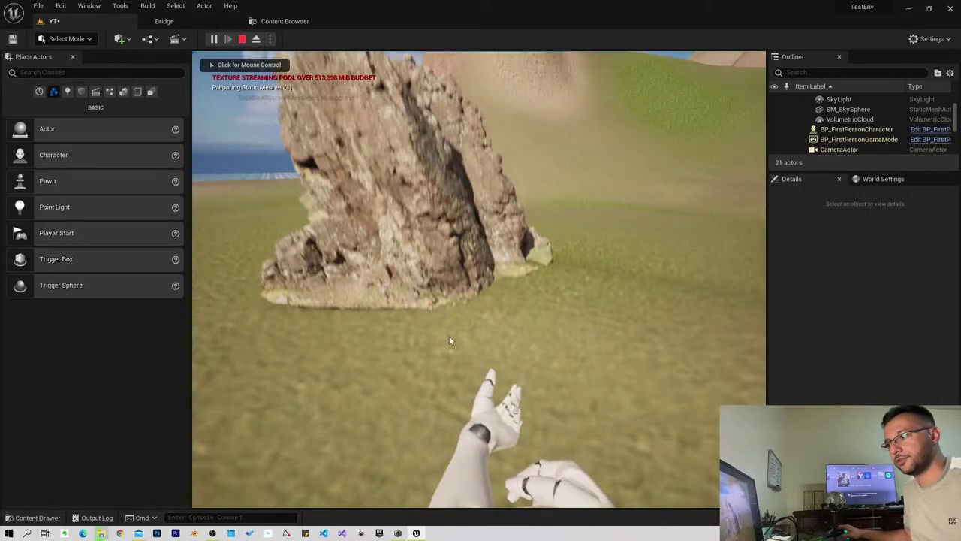
Take control of the first-person view, step back from the rock, then stop the session with Esc.
left_click(449, 335)
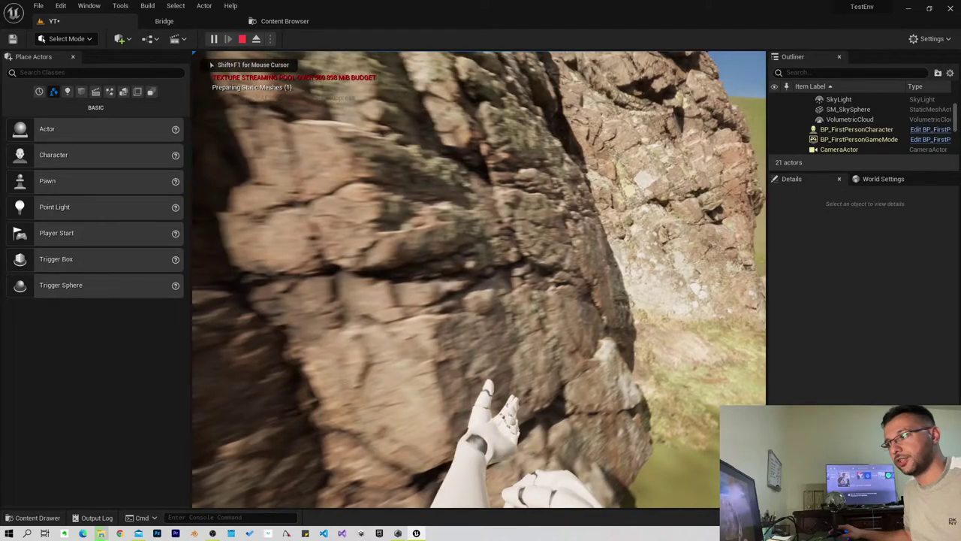
key("s")
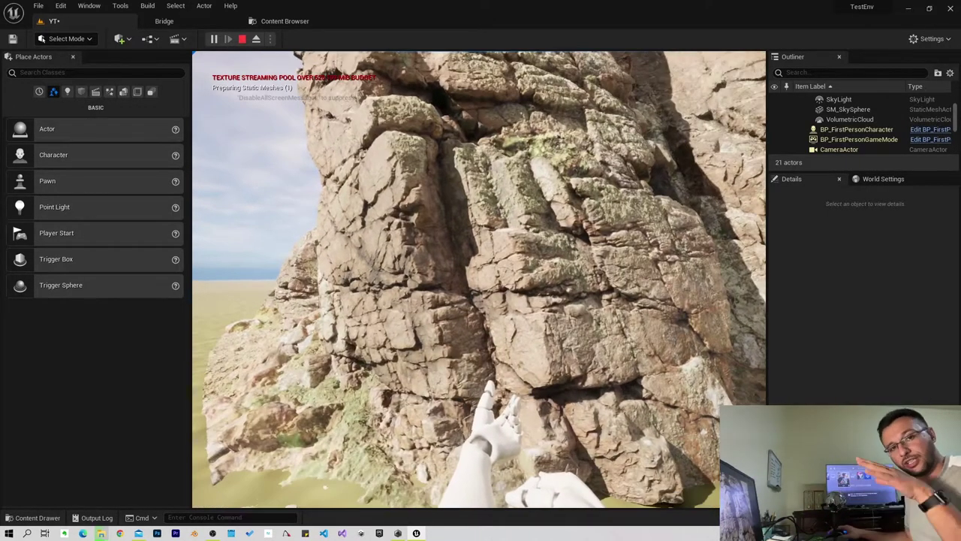
key("Escape")
Focus on the cliff rock and move it deeper and to the right along the hillside.
key("f")
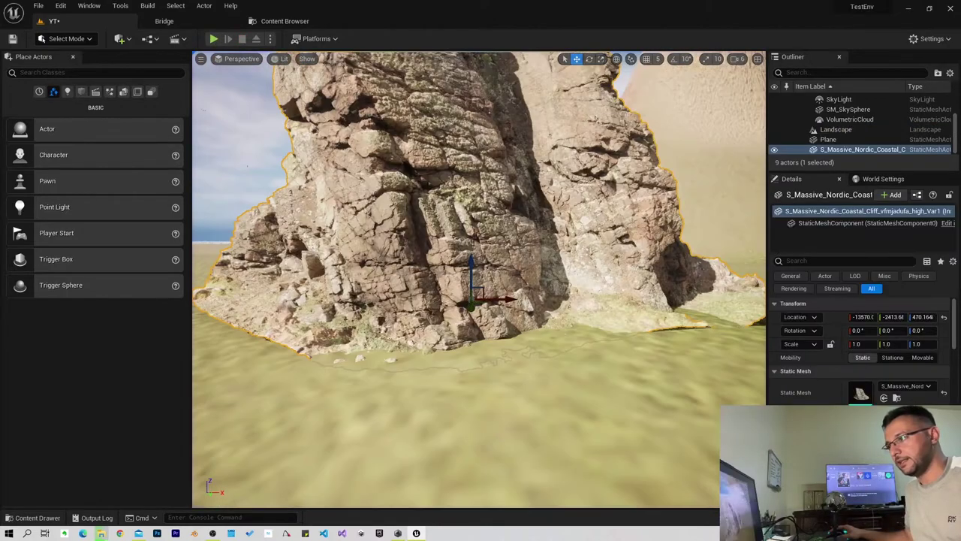
left_click_drag(481, 278, 427, 236, "alt")
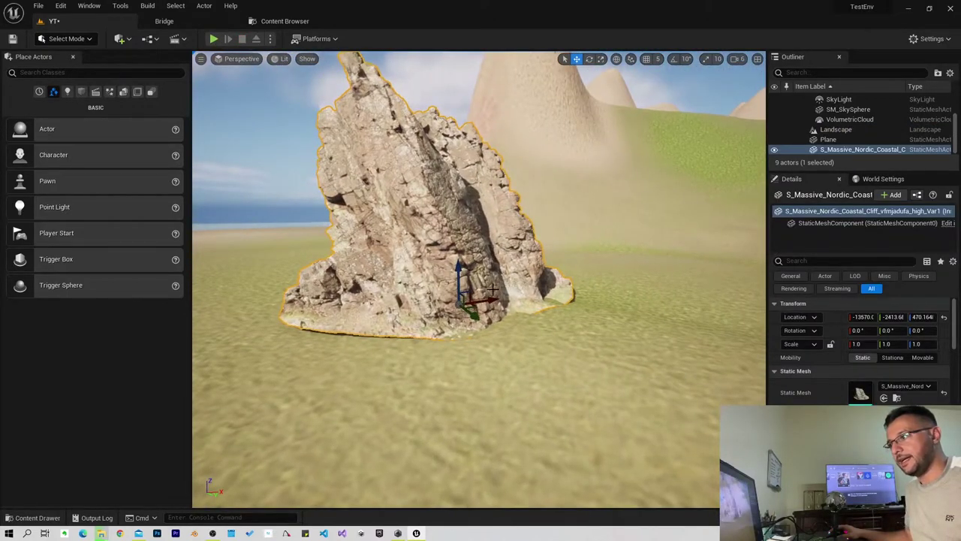
left_click_drag(489, 299, 456, 239)
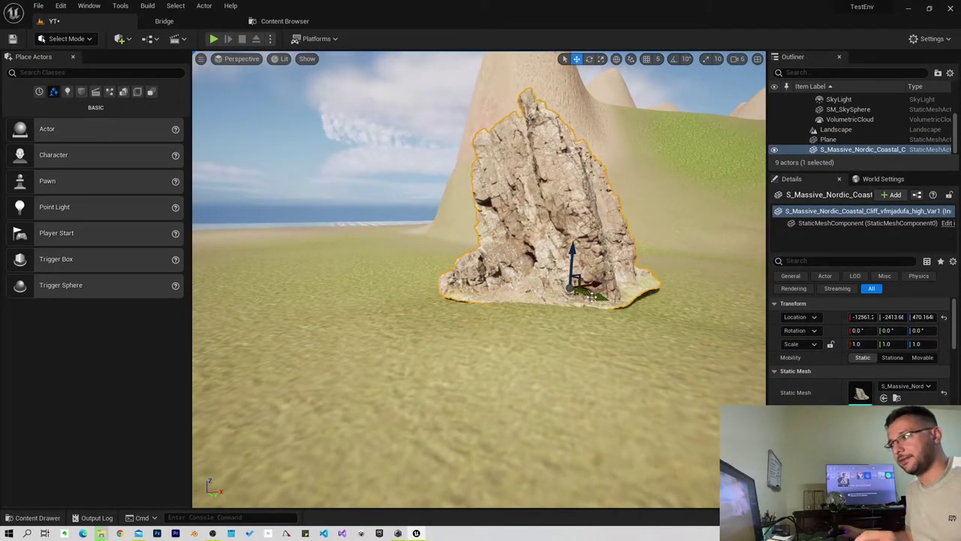
left_click_drag(455, 238, 561, 246)
key("f")
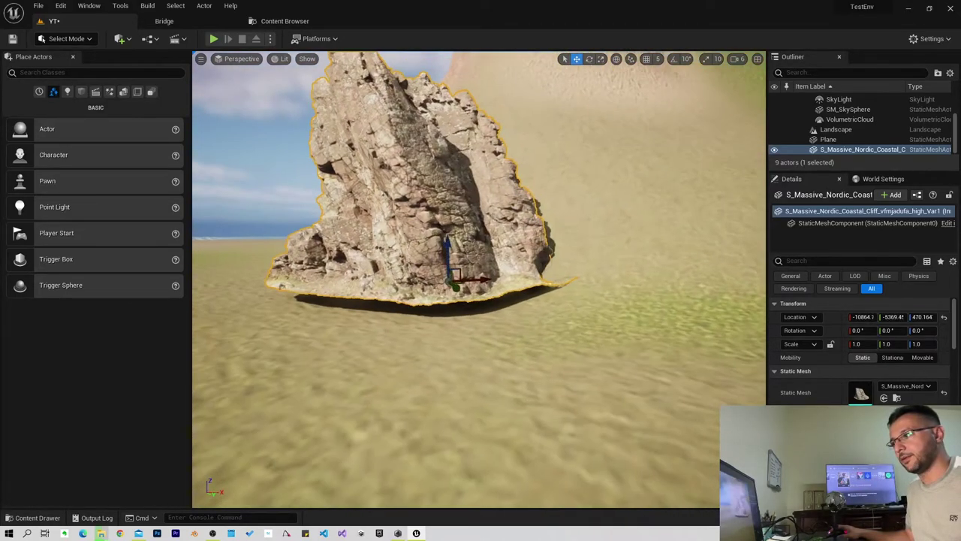
Scale the rock up to about 2.3 and rotate it around its vertical axis.
key("e")
key("r")
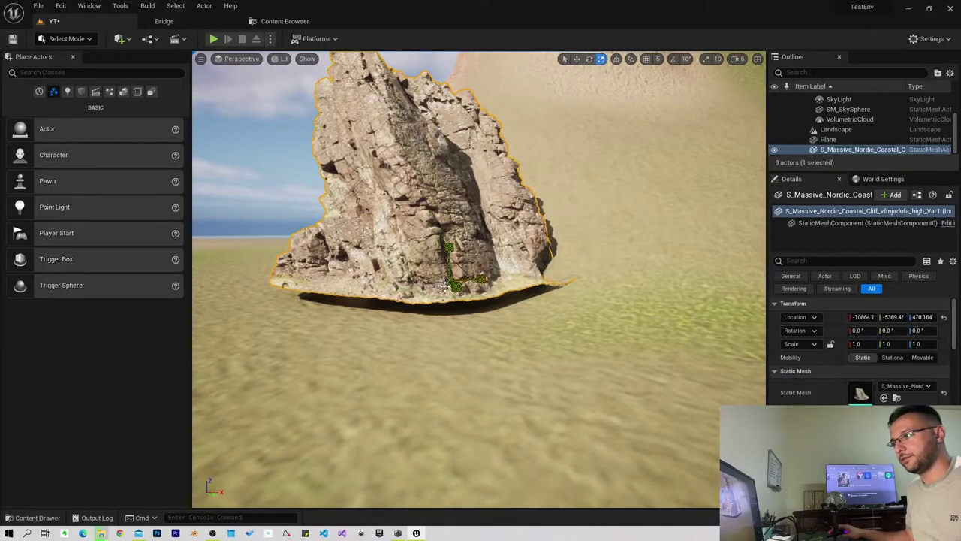
left_click_drag(467, 280, 511, 248)
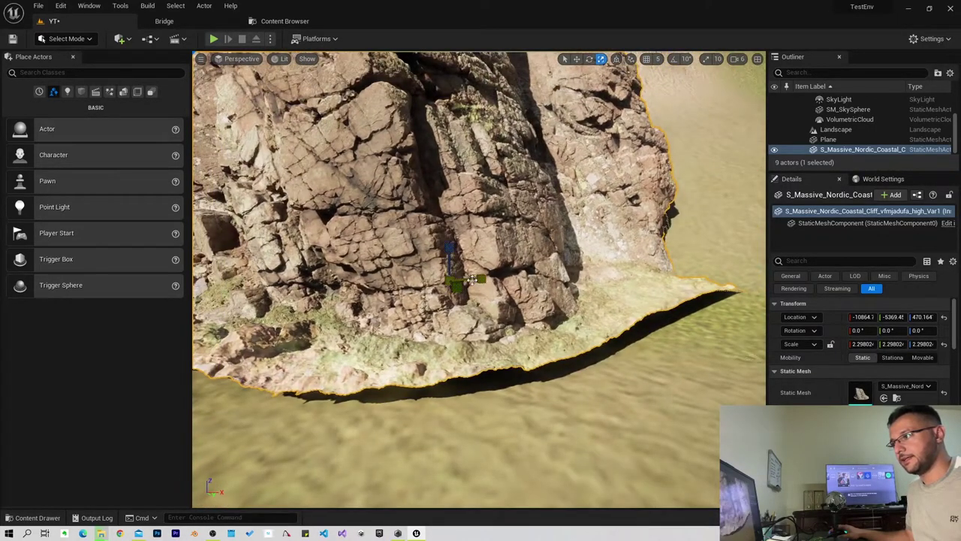
key("e")
mouse_move(451, 291)
left_mouse_down()
mouse_move(500, 282)
mouse_move(458, 277)
mouse_move(487, 255)
mouse_move(529, 267)
left_mouse_up()
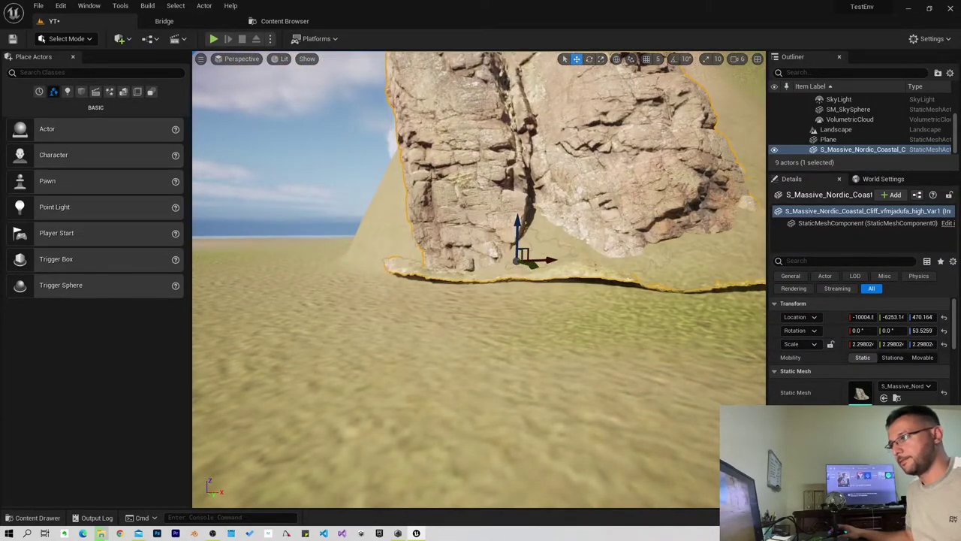
Lower the cliff to Z about -145.66 so its base sinks into the ground.
right_click_drag(528, 268, 463, 260)
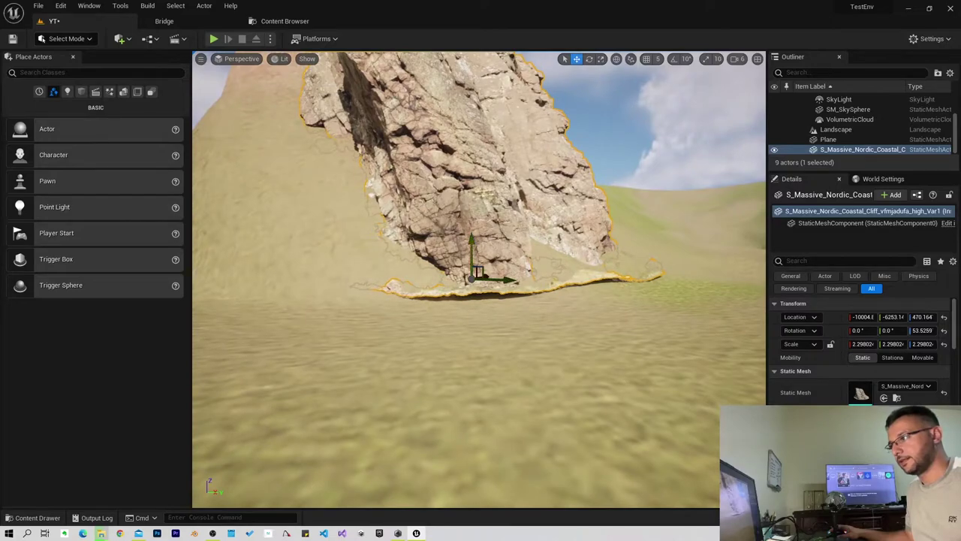
left_click_drag(474, 251, 467, 259)
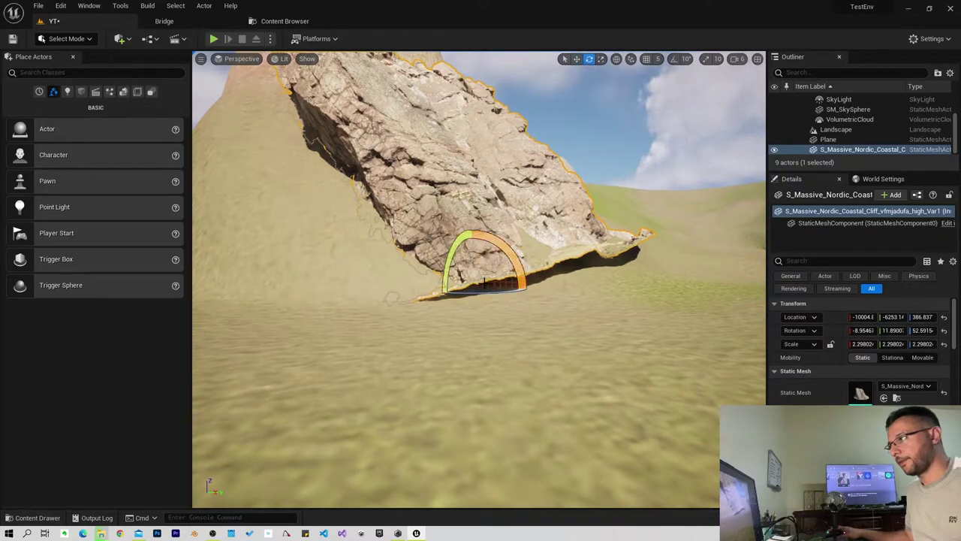
mouse_move(472, 259)
left_mouse_down()
mouse_move(473, 319)
mouse_move(559, 305)
mouse_move(543, 314)
left_mouse_up()
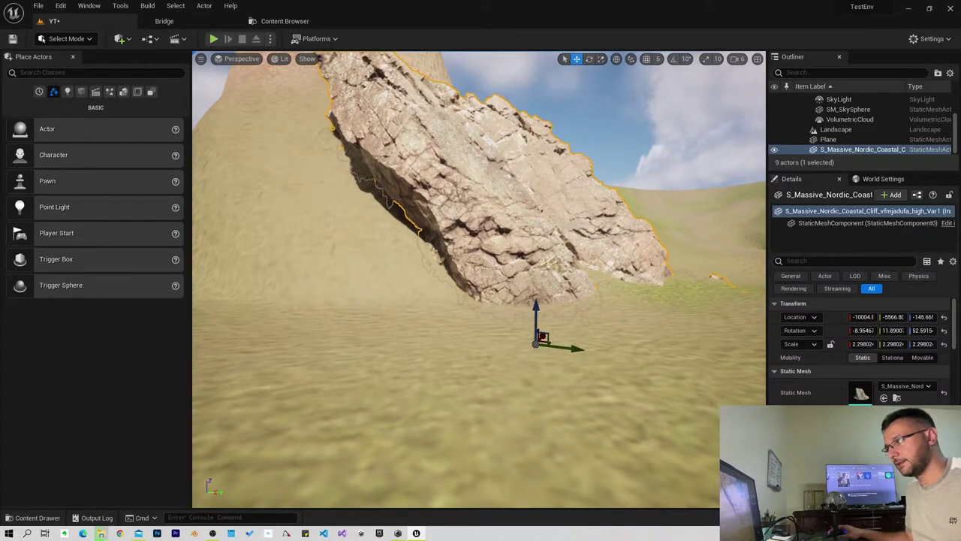
right_click_drag(481, 301, 420, 300)
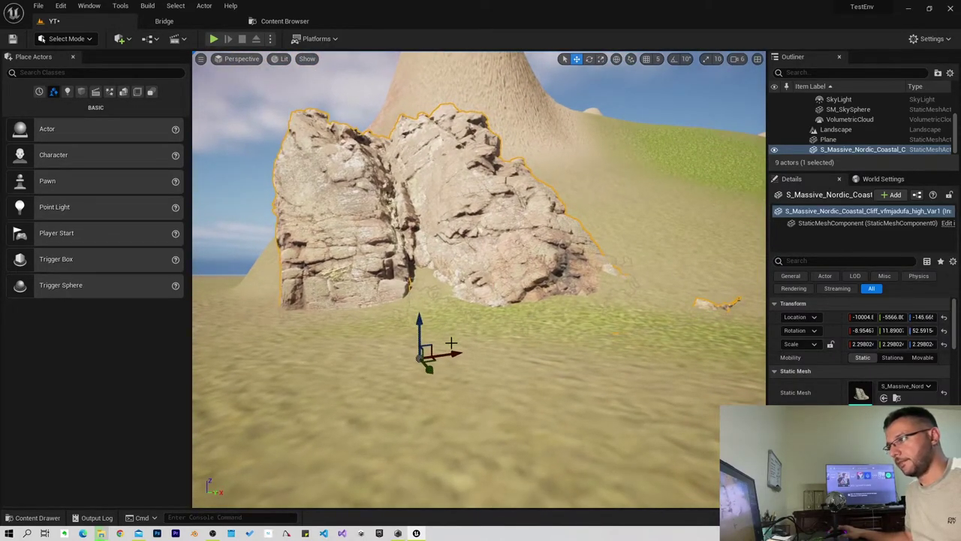
Duplicate the cliff and slide the copy left, away from the first rock.
left_click_drag(453, 353, 460, 294, "alt")
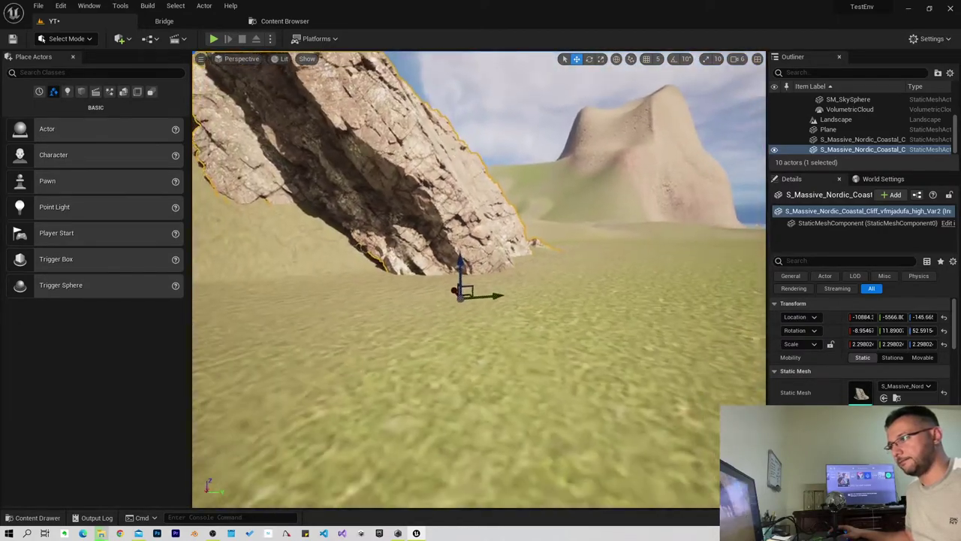
right_click_drag(460, 294, 403, 271)
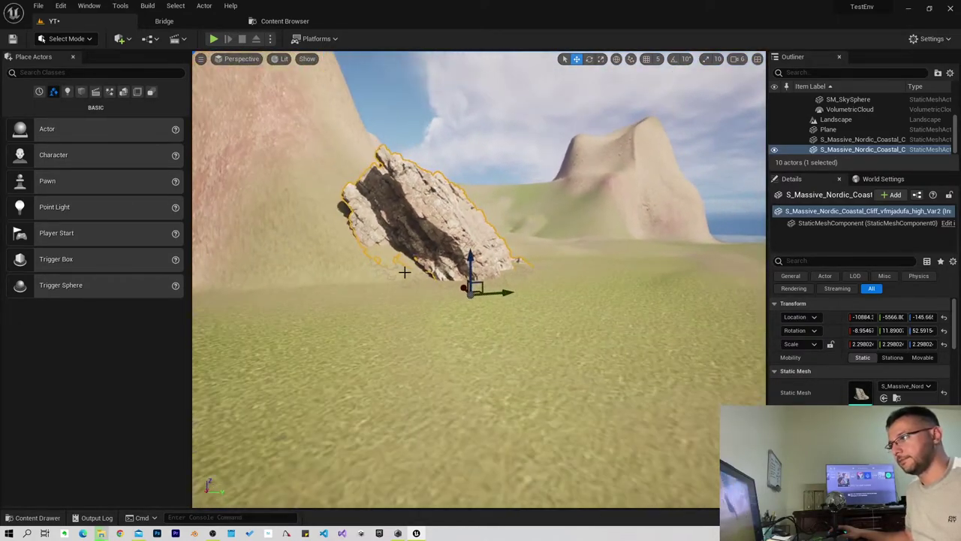
left_click(470, 296)
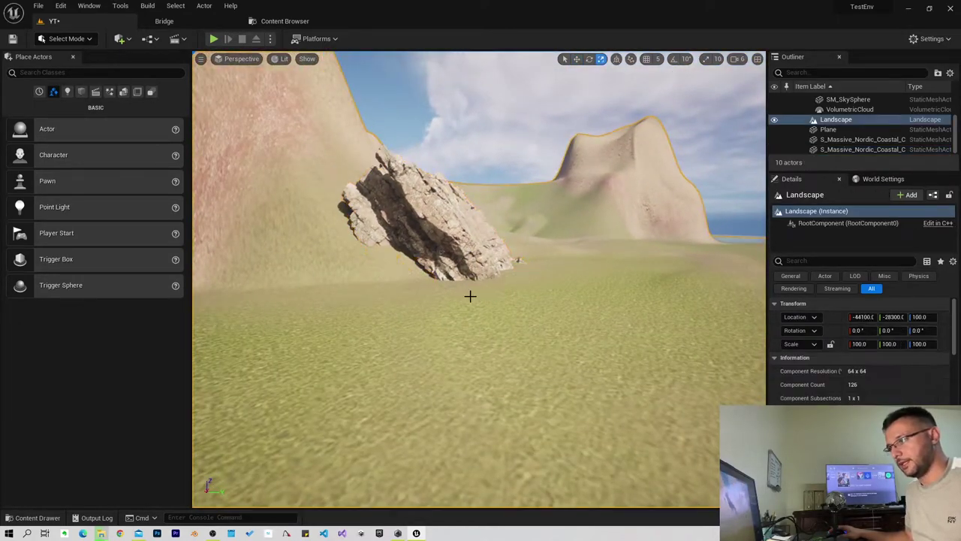
left_click(465, 245)
mouse_move(504, 293)
left_mouse_down()
mouse_move(423, 298)
mouse_move(371, 319)
mouse_move(348, 276)
left_mouse_up()
Tilt and turn the copy to about -111.86 yaw, sinking it to Z -480.86 against the first rock.
key("w")
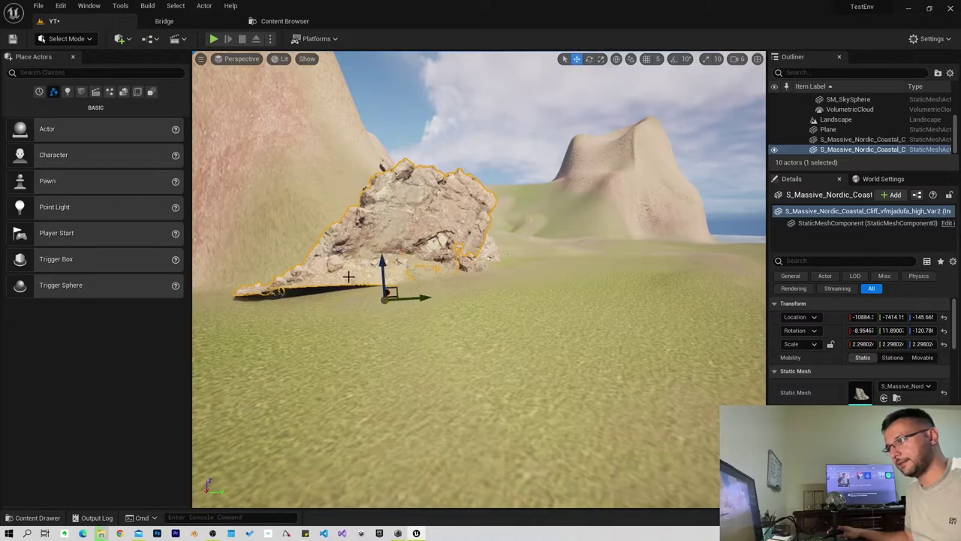
left_click_drag(429, 277, 359, 245)
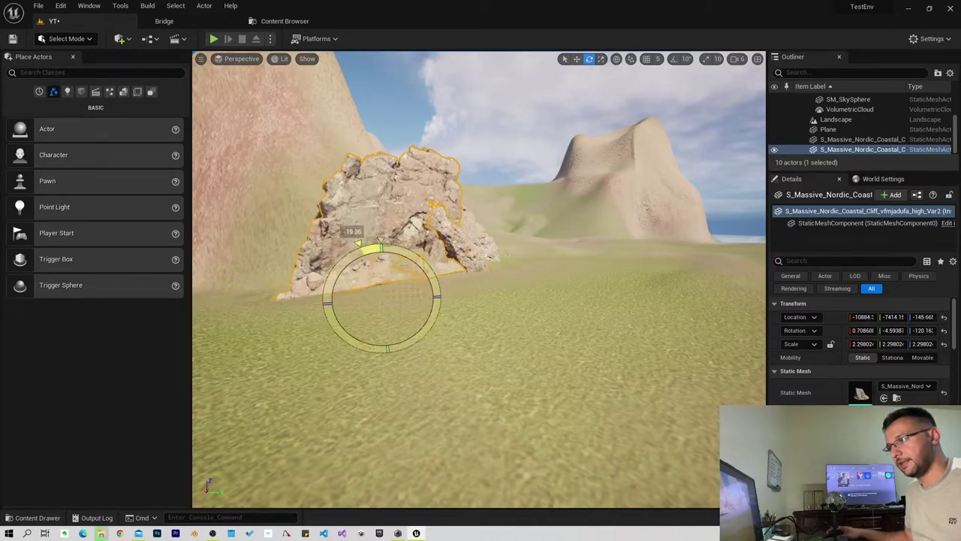
mouse_move(431, 289)
left_mouse_down()
mouse_move(424, 307)
mouse_move(384, 315)
mouse_move(354, 302)
left_mouse_up()
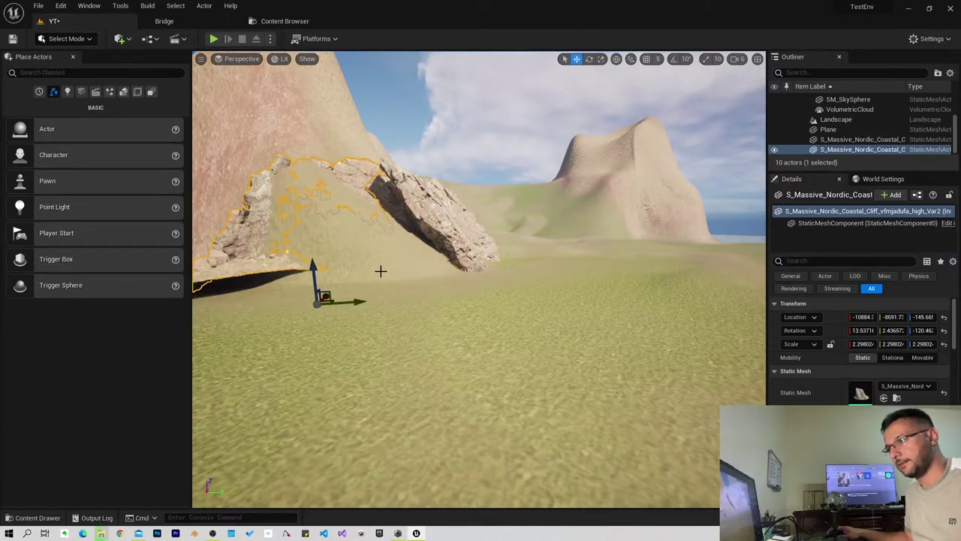
right_click_drag(381, 270, 553, 311)
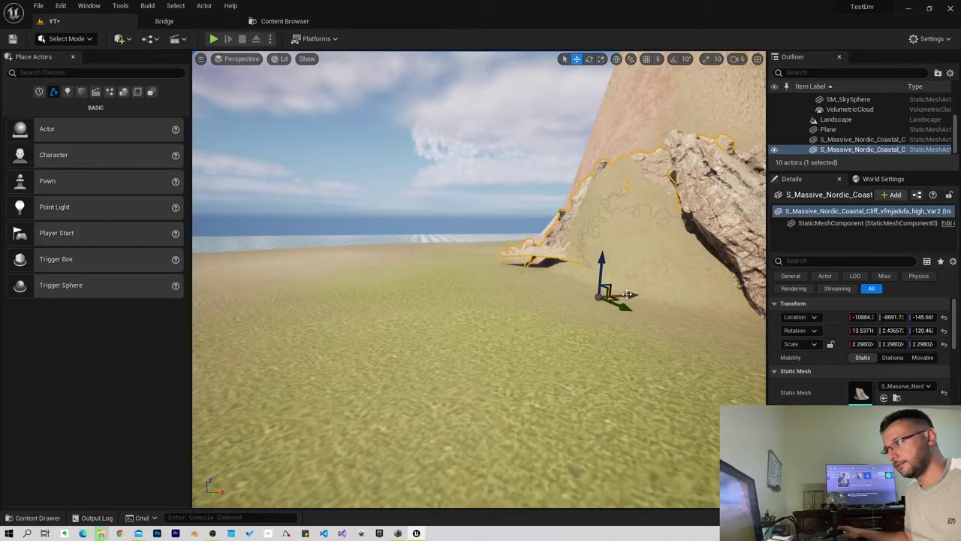
mouse_move(627, 295)
left_mouse_down()
mouse_move(583, 297)
mouse_move(594, 298)
mouse_move(572, 315)
mouse_move(603, 297)
mouse_move(581, 280)
left_mouse_up()
key("w")
left_click_drag(608, 315, 593, 312)
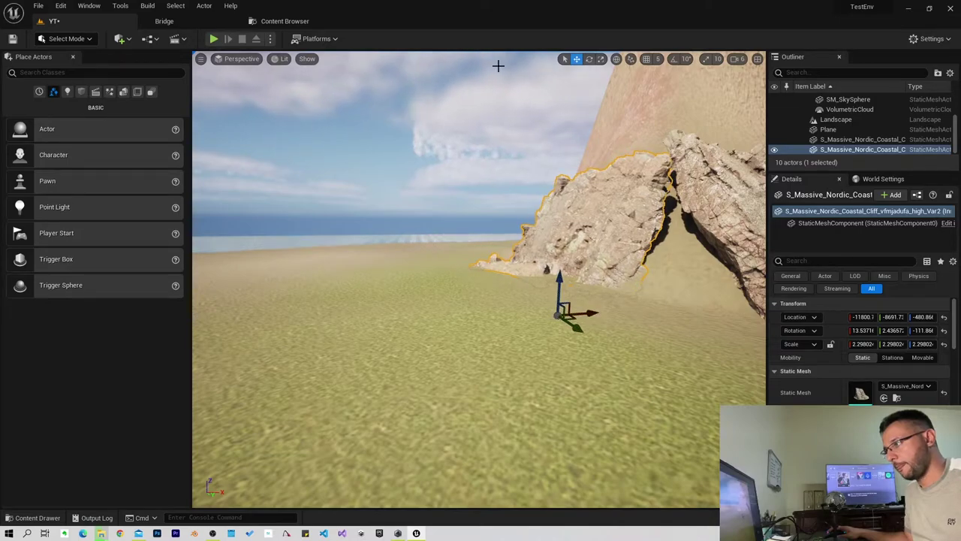
Play the level and walk around and up to the rock arch, then stop with Esc.
left_click(213, 38)
key("w")
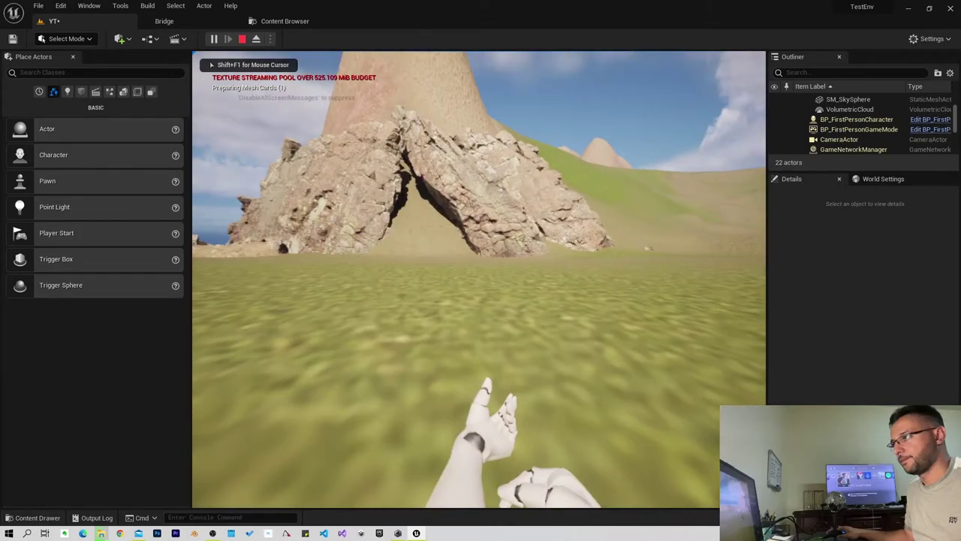
key("w")
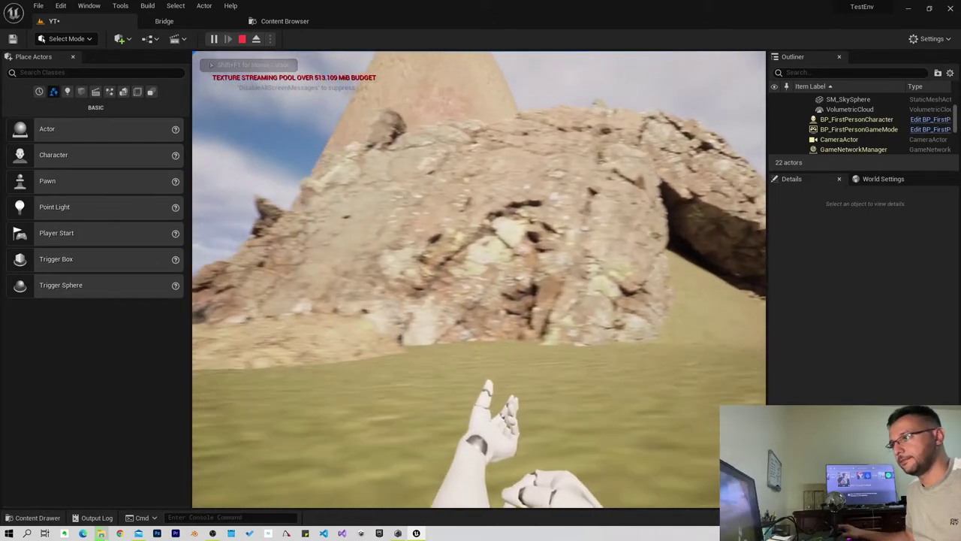
key("w")
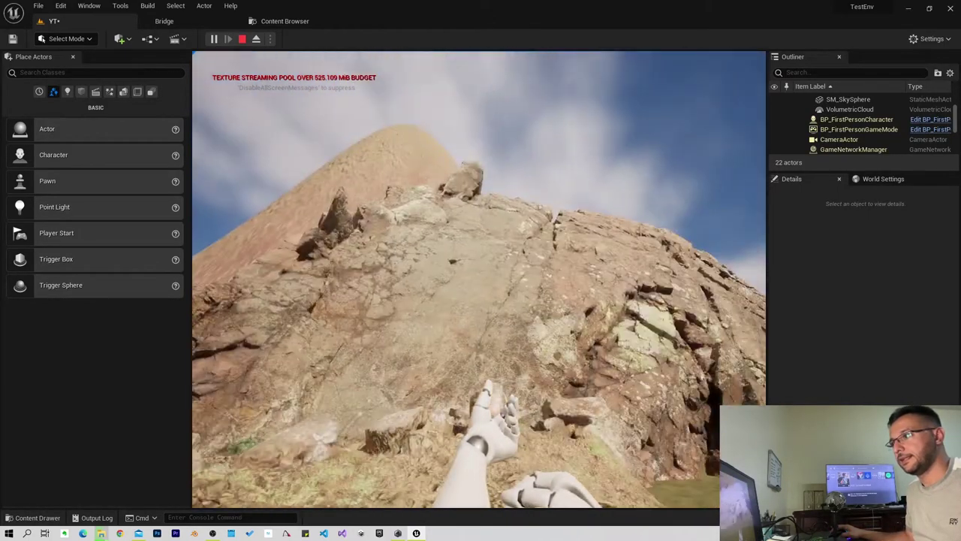
key("w")
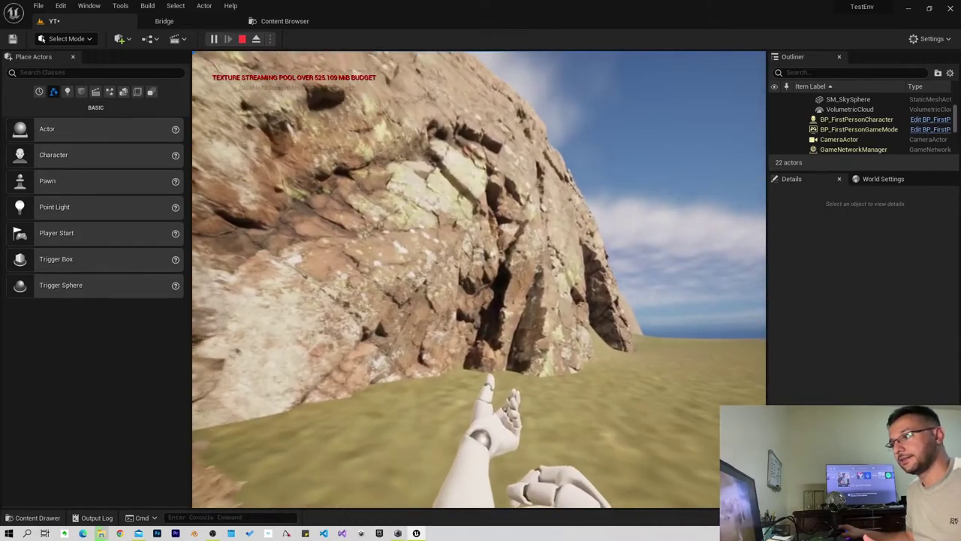
key("w")
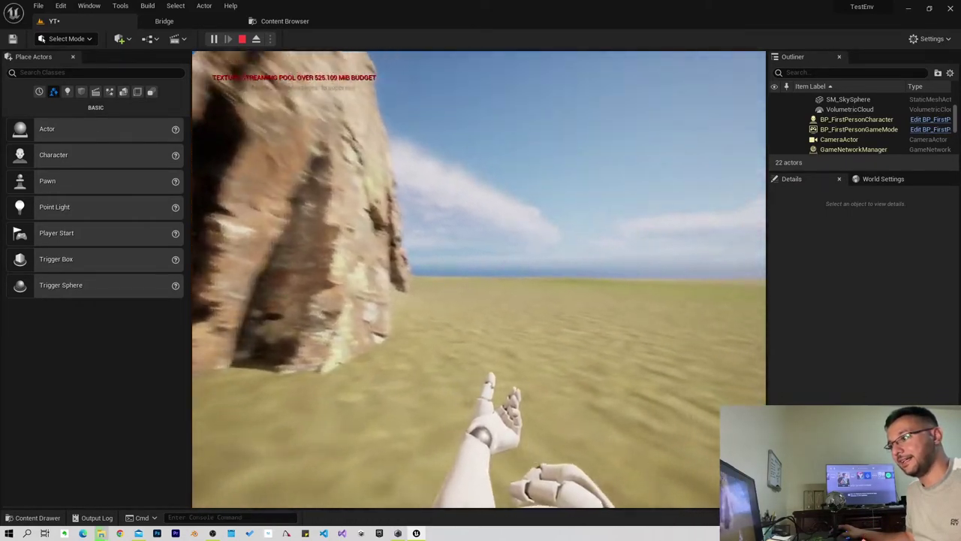
key("w")
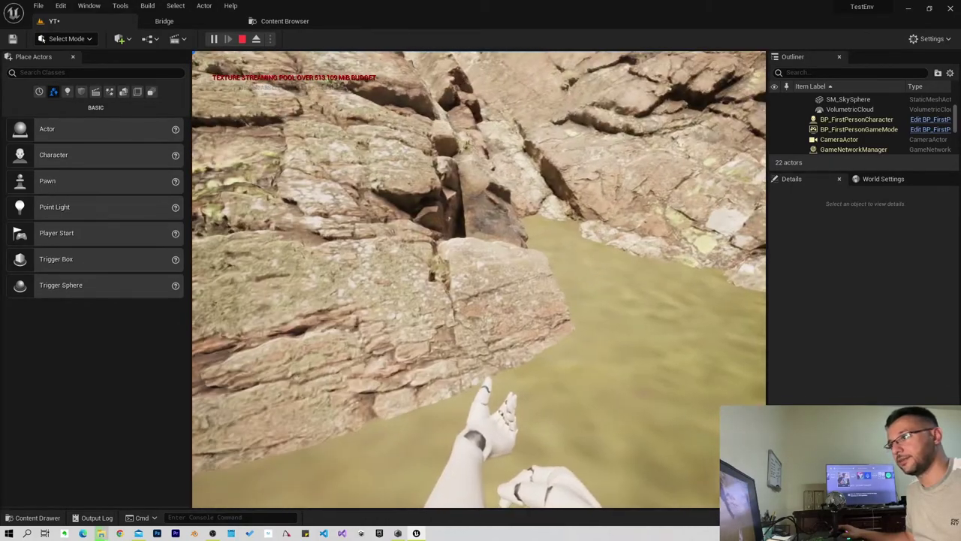
key("Escape")
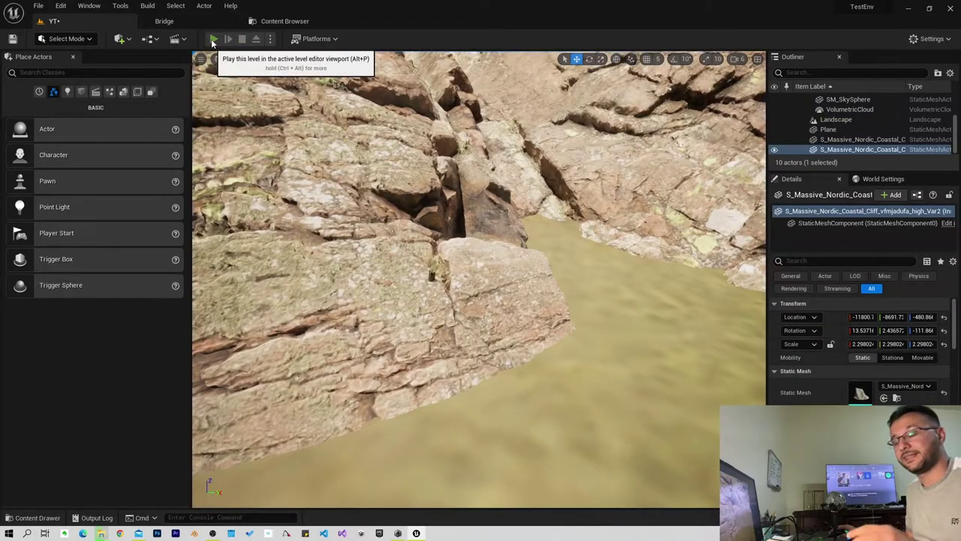
Start play again and switch the laptop's Armoury Crate utility to Turbo mode.
left_click(213, 40)
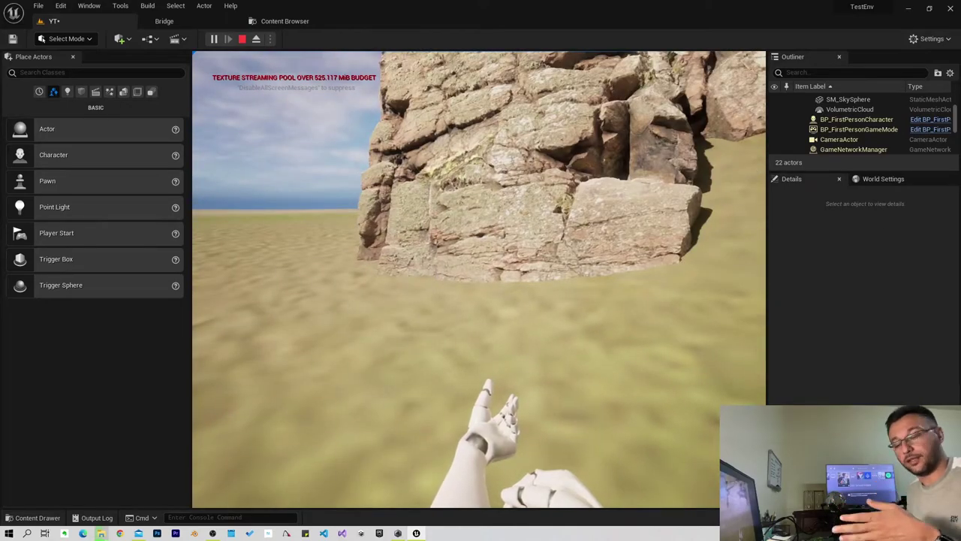
key("XF86Launch1")
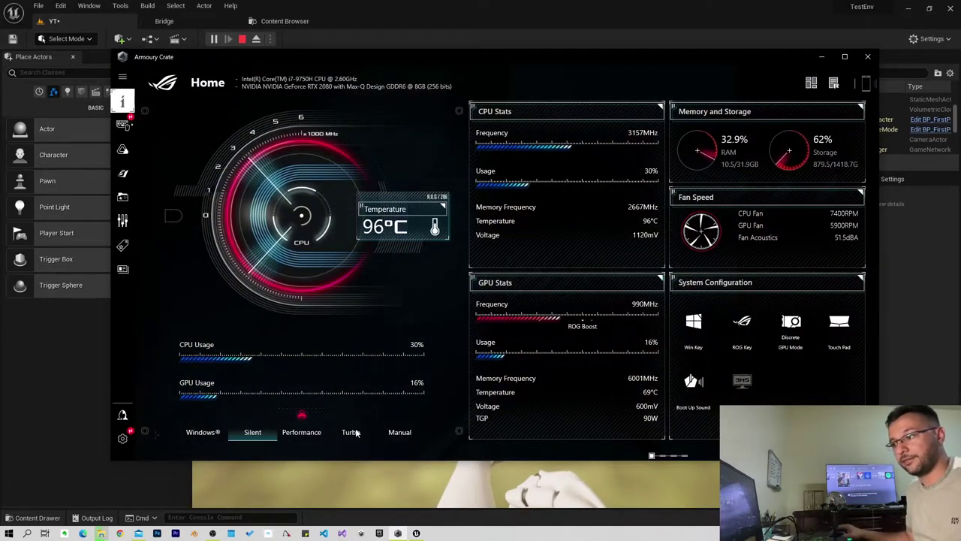
left_click(357, 434)
left_click(554, 5)
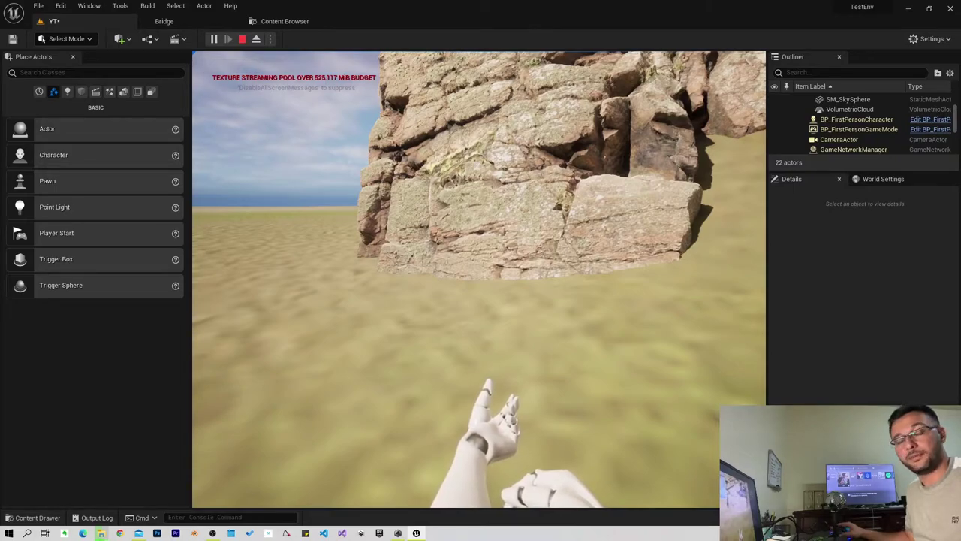
Take mouse control of the game view, walk up to the rock wall, then stop playing.
key("F8")
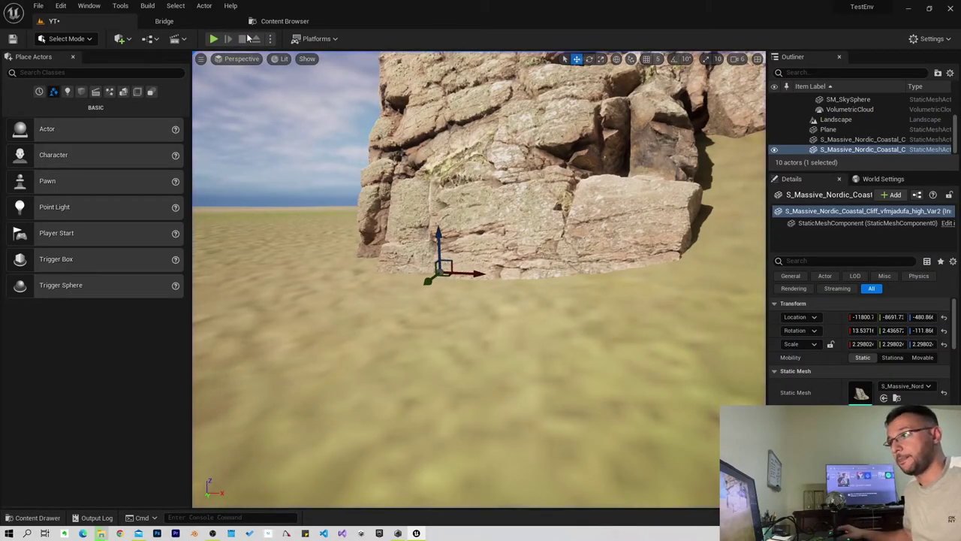
left_click(256, 39)
left_click(295, 194)
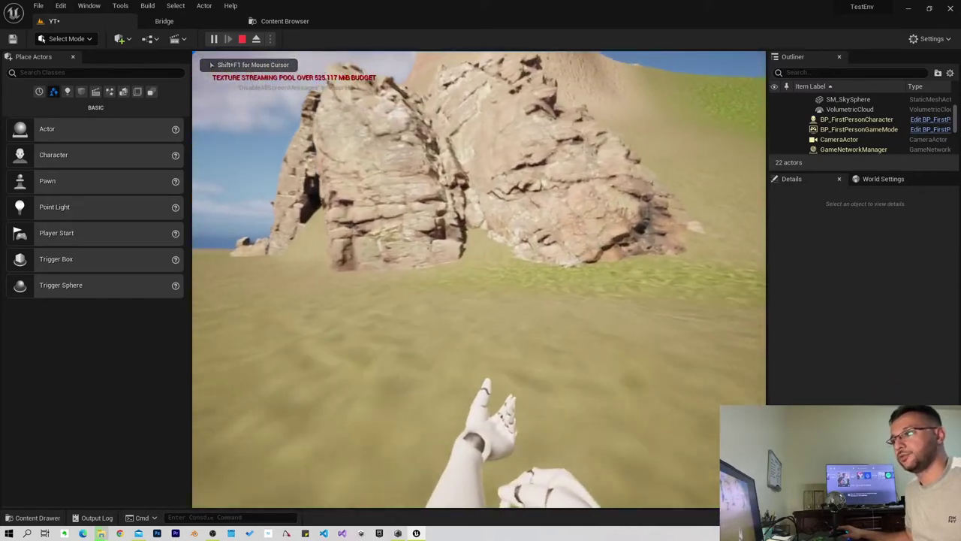
key("w")
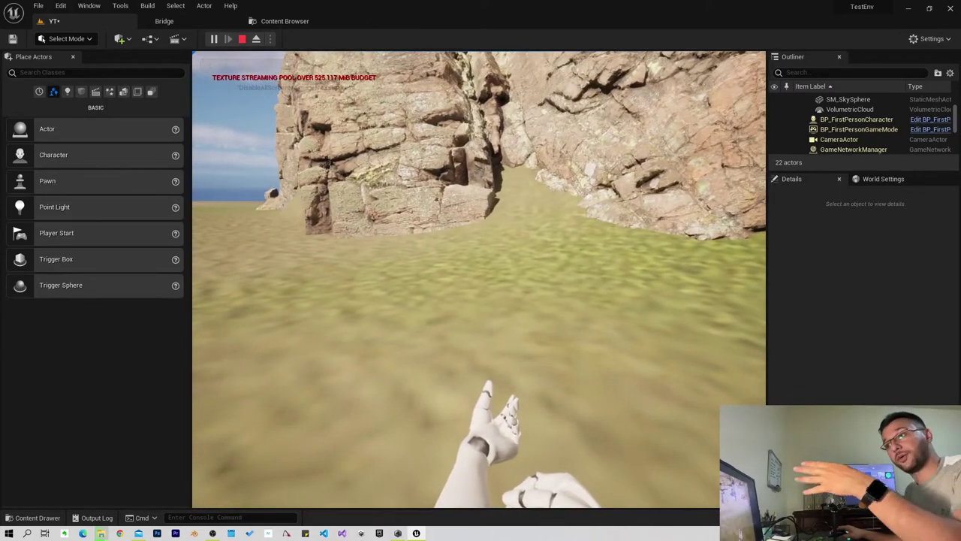
key("Escape")
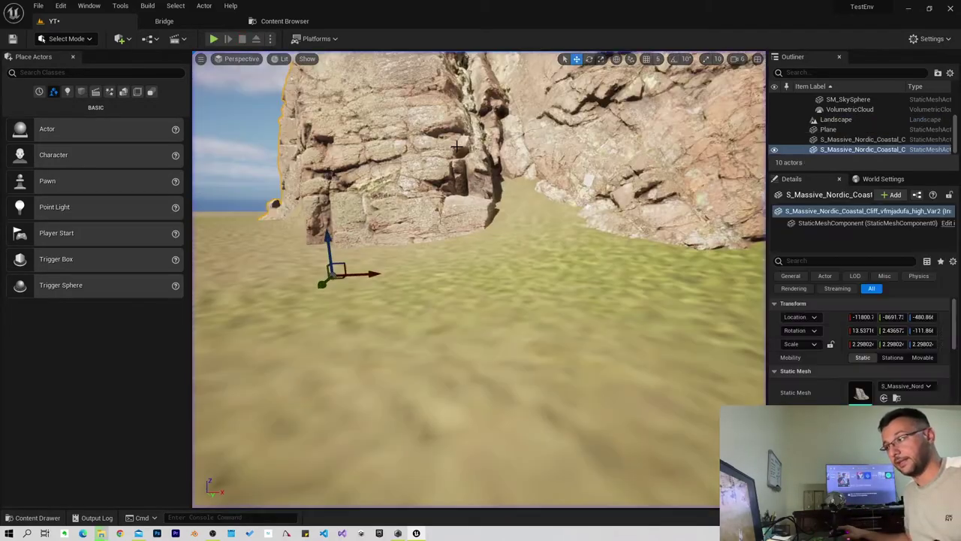
Drag another cliff mesh from the Content Drawer into the arch's gap and shift it lower.
key("f")
scroll(450, 331, "up", 3)
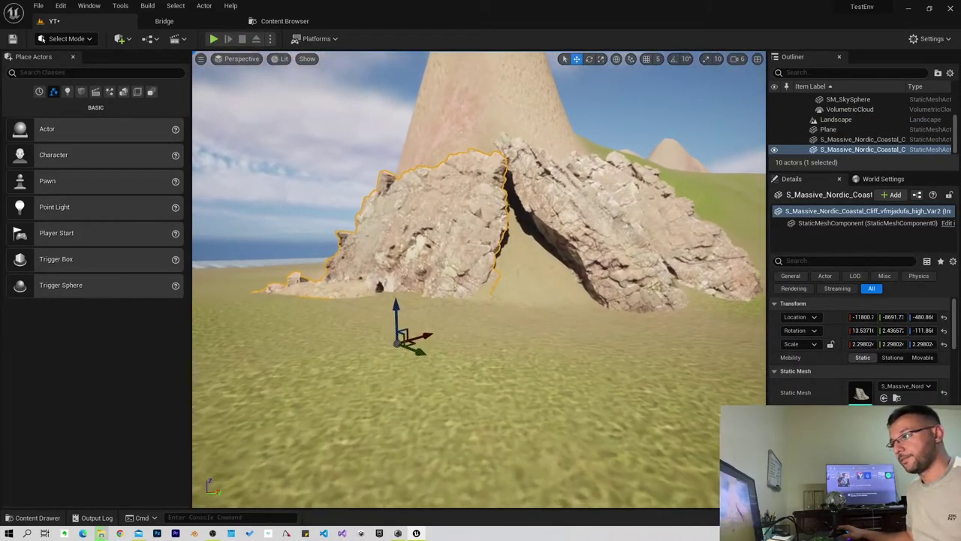
key("ctrl+space")
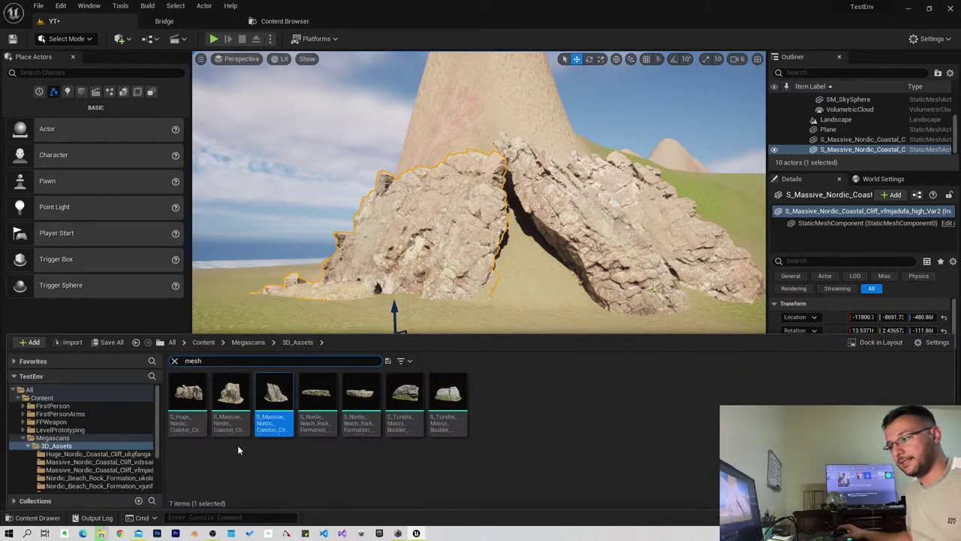
left_click_drag(231, 395, 532, 301)
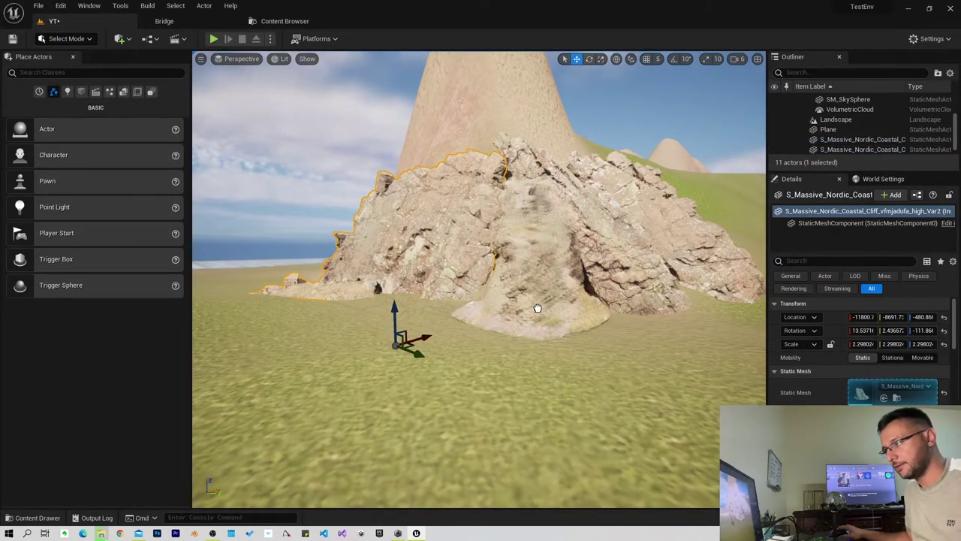
left_click(536, 308)
left_click_drag(635, 365, 585, 421)
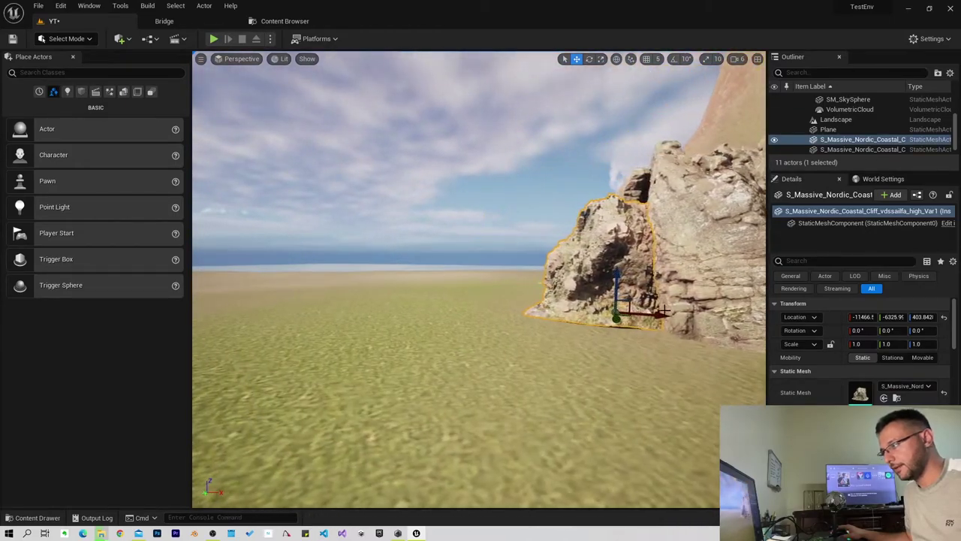
left_click_drag(616, 311, 622, 288)
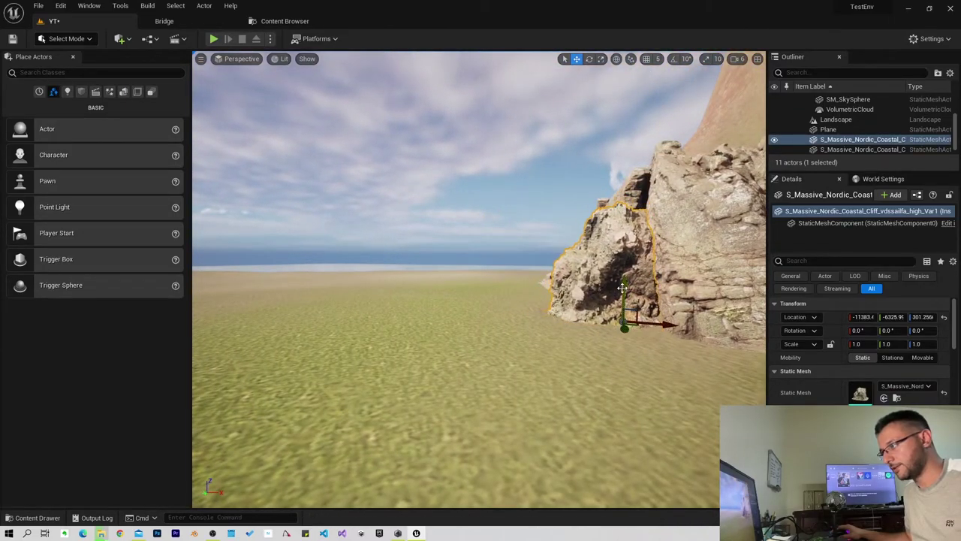
Switch the laptop performance utility to Silent mode.
key("alt+Tab")
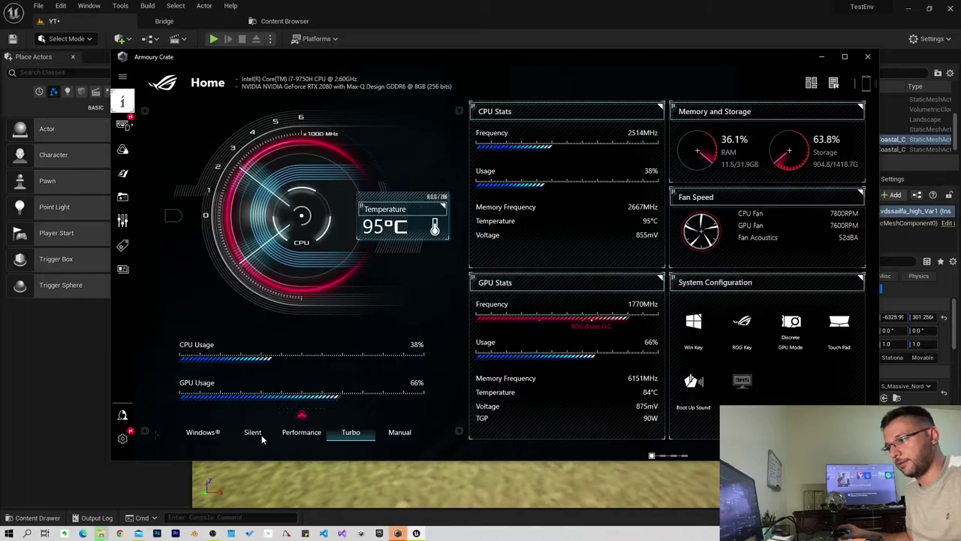
left_click(253, 435)
key("alt+Tab")
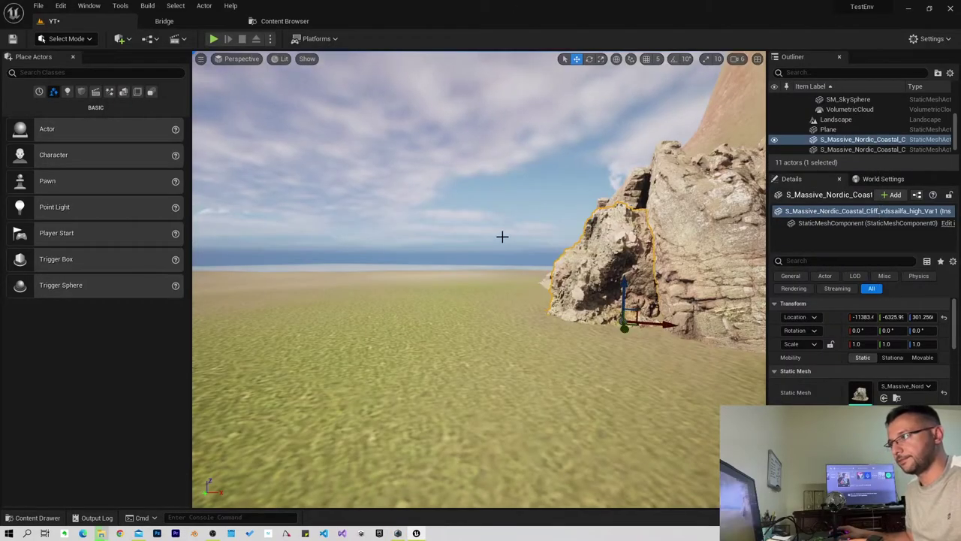
Rotate the new cliff piece to about 69.68 yaw and inspect it from several angles.
mouse_move(502, 236)
right_mouse_down()
mouse_move(638, 242)
mouse_move(586, 242)
right_mouse_up()
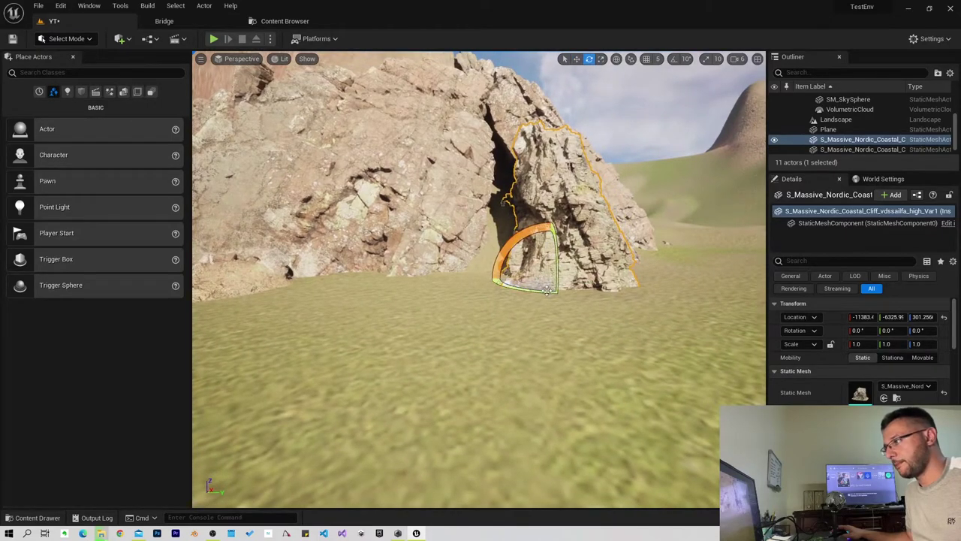
left_click_drag(556, 290, 604, 282)
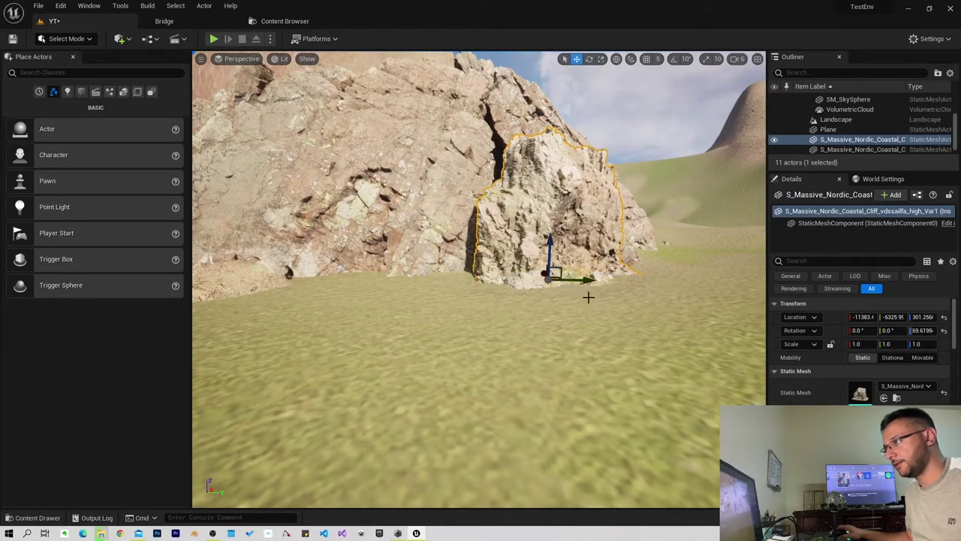
mouse_move(542, 274)
right_mouse_down()
mouse_move(454, 286)
mouse_move(496, 285)
right_mouse_up()
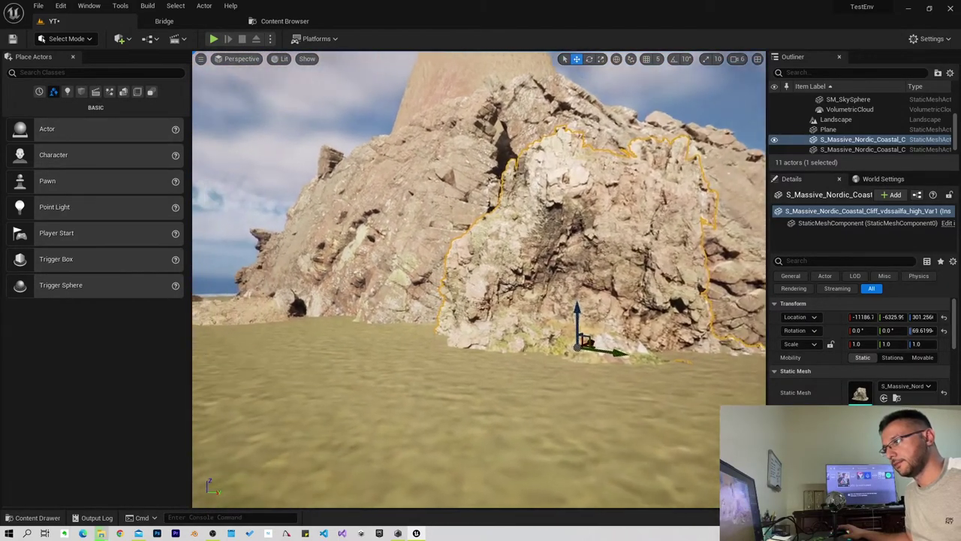
right_click_drag(496, 286, 594, 354)
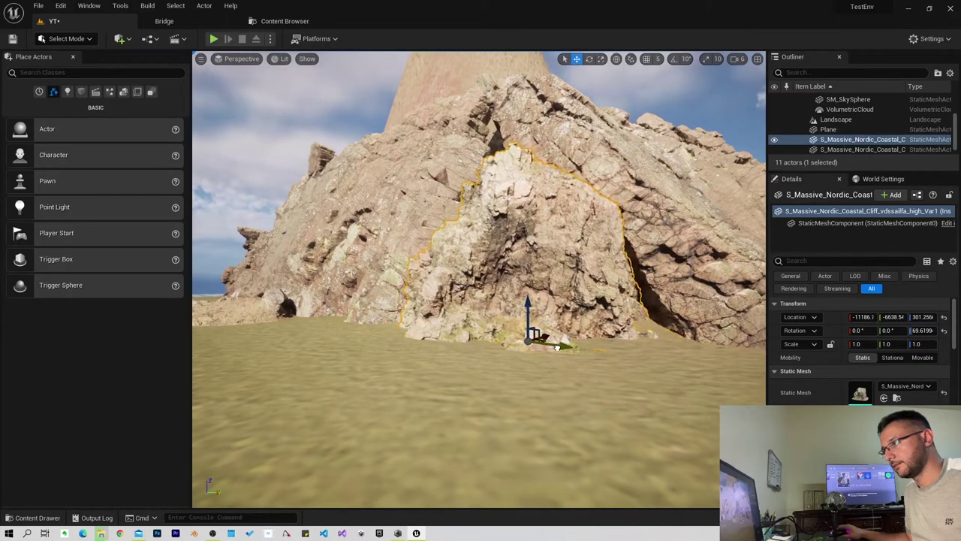
right_click_drag(556, 334, 581, 340)
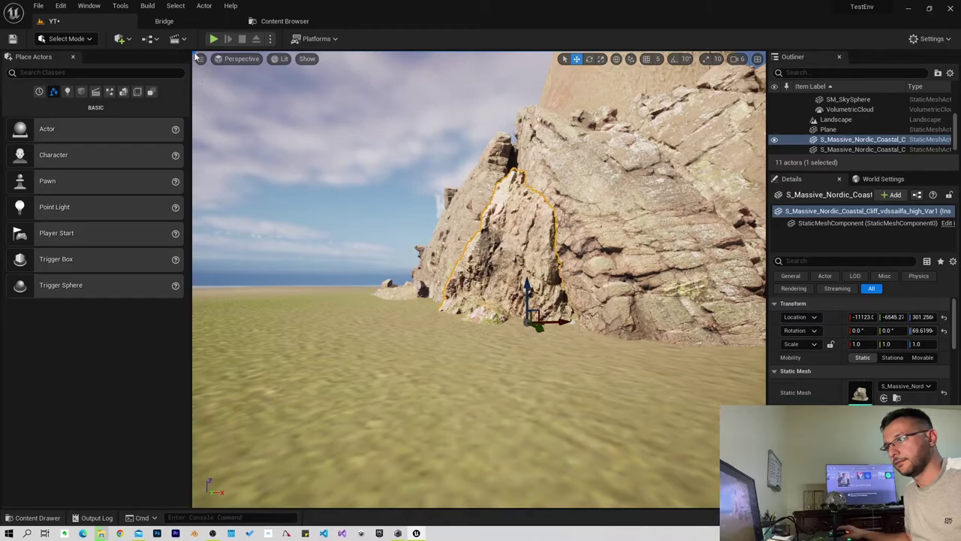
Walk the first-person character around the cliffs, pushing into the rock face to test collision, then end play.
left_click(213, 38)
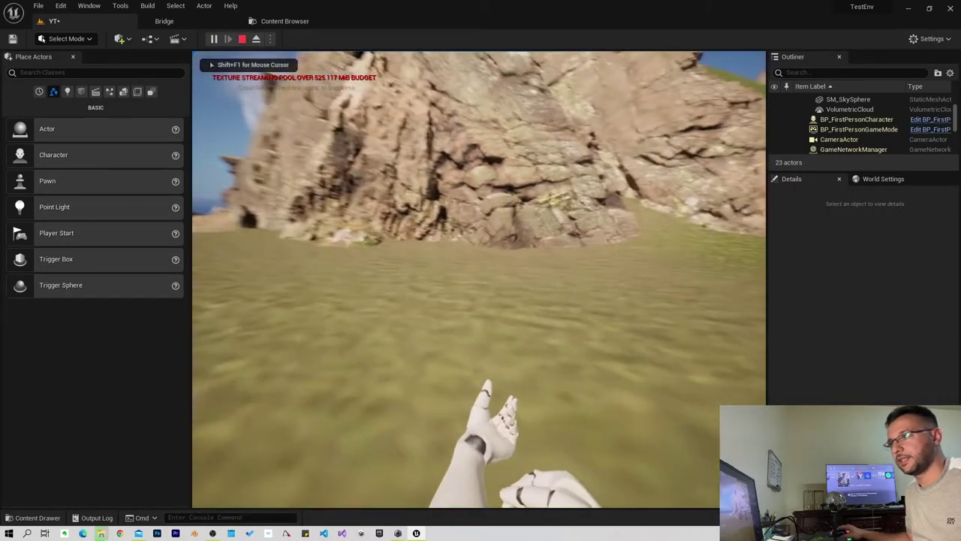
key("w")
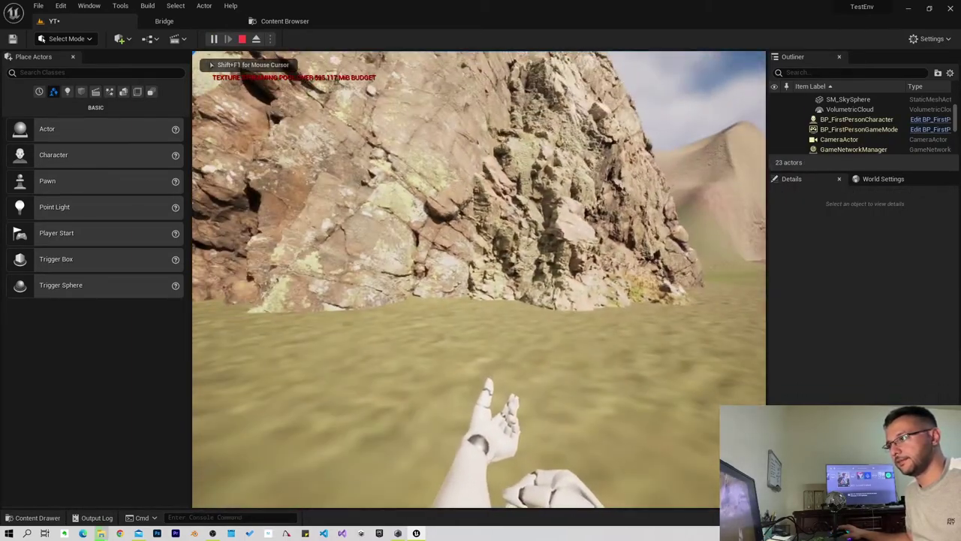
key("w")
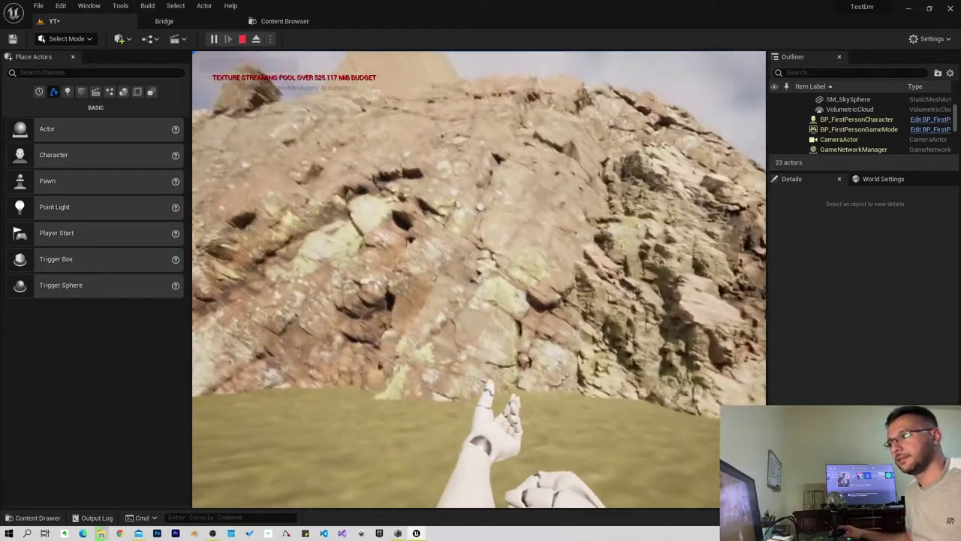
key("s")
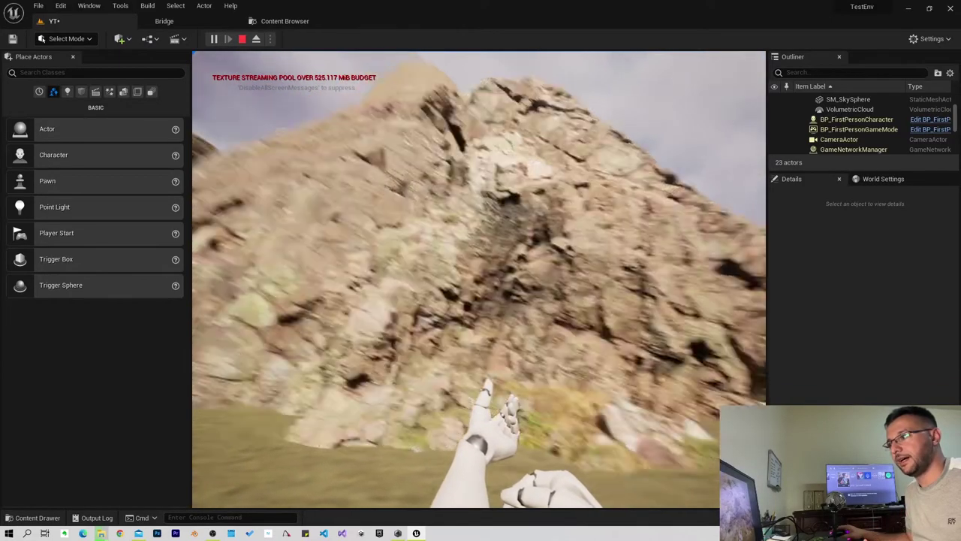
key("w")
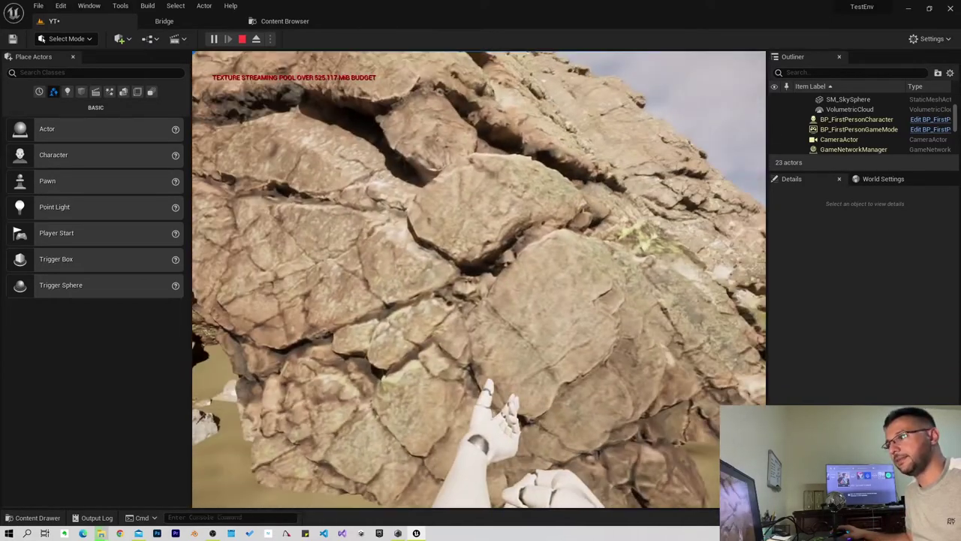
key("a")
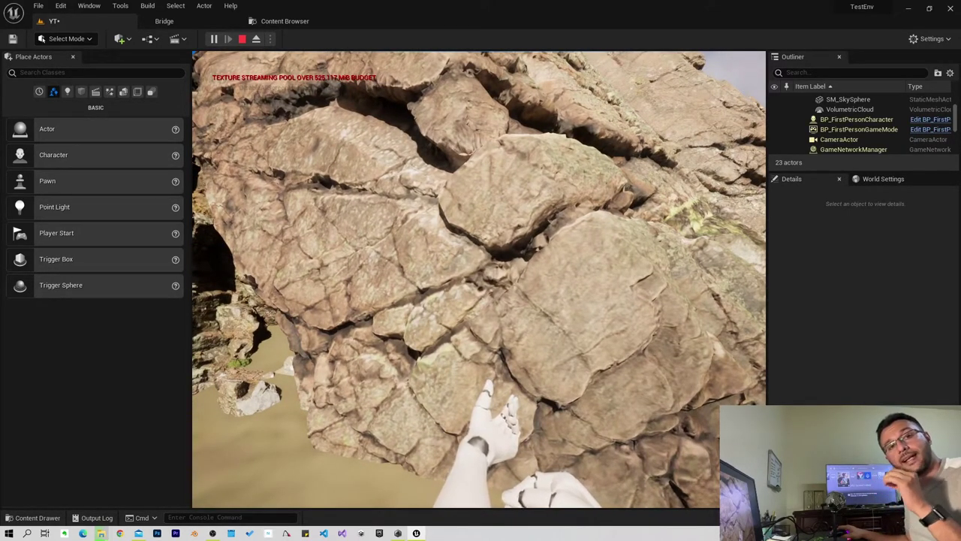
key("w")
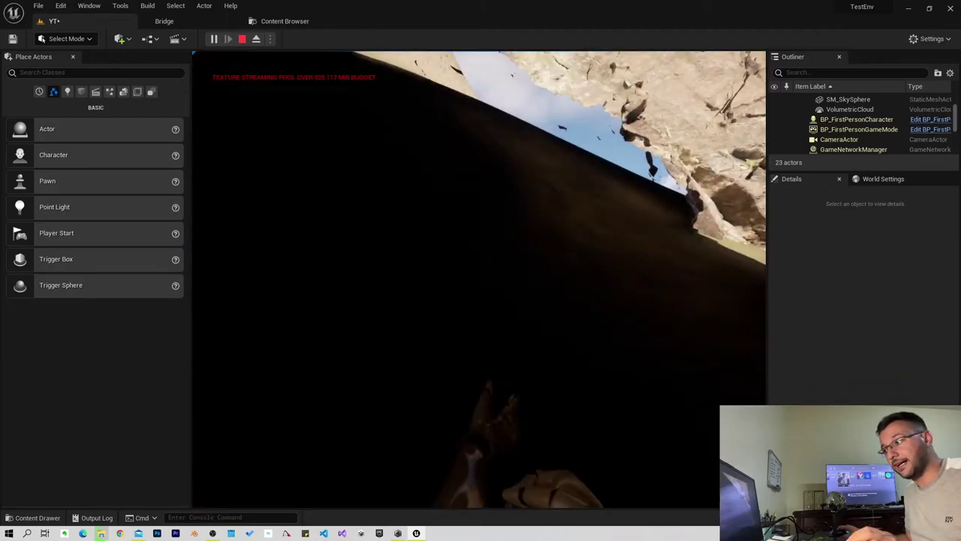
key("s")
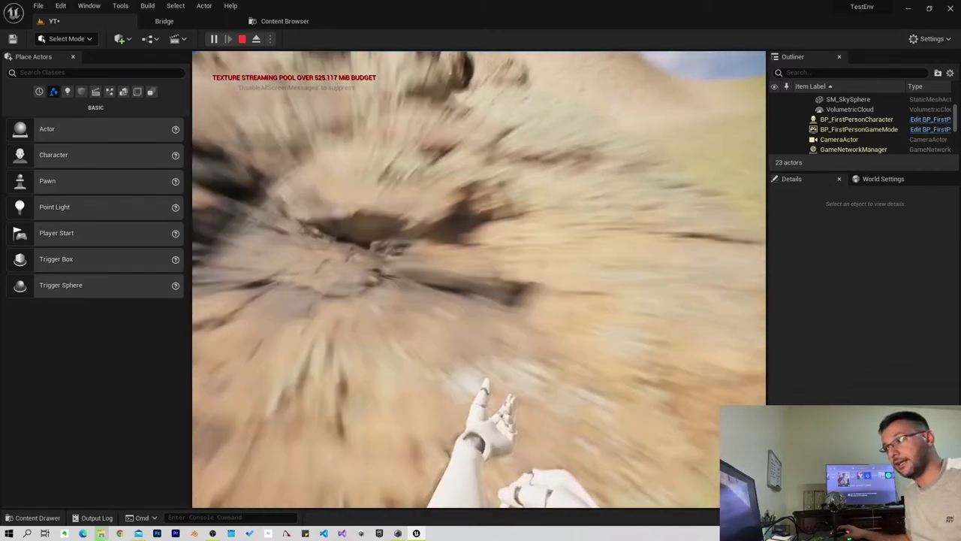
key("w")
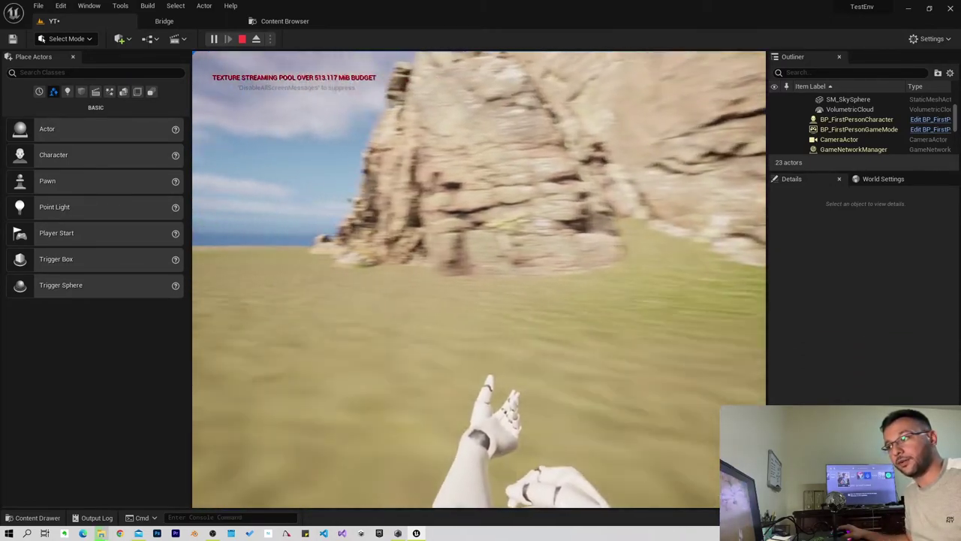
key("s")
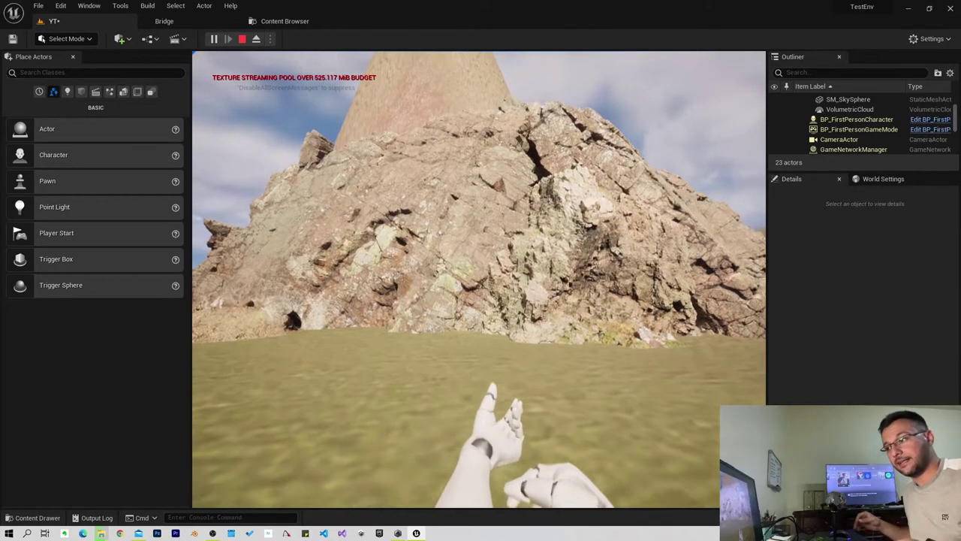
mouse_move(479, 279)
key("Escape")
In the Bridge tab, filter to Favorites > 3D Assets and scroll through the cliff and rock meshes.
left_click(164, 21)
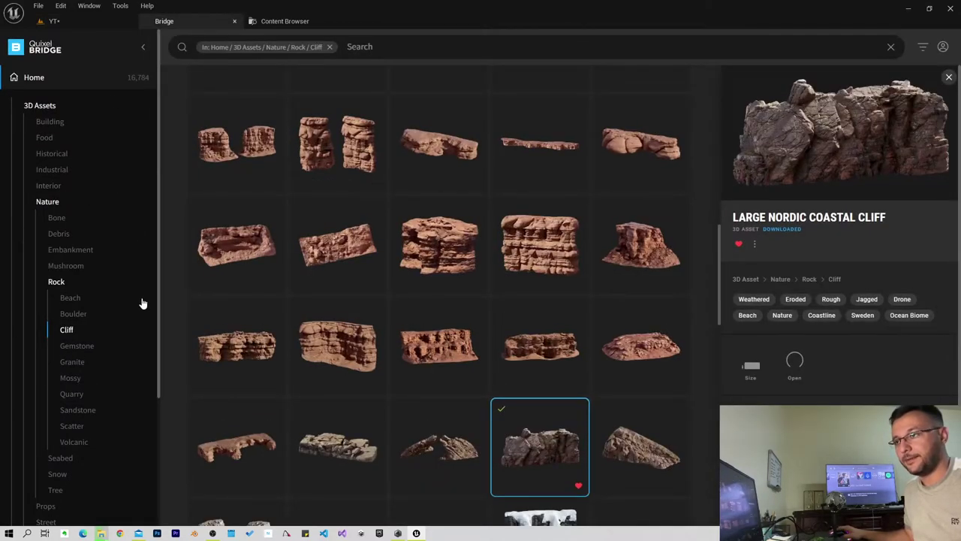
scroll(106, 375, "down", 3)
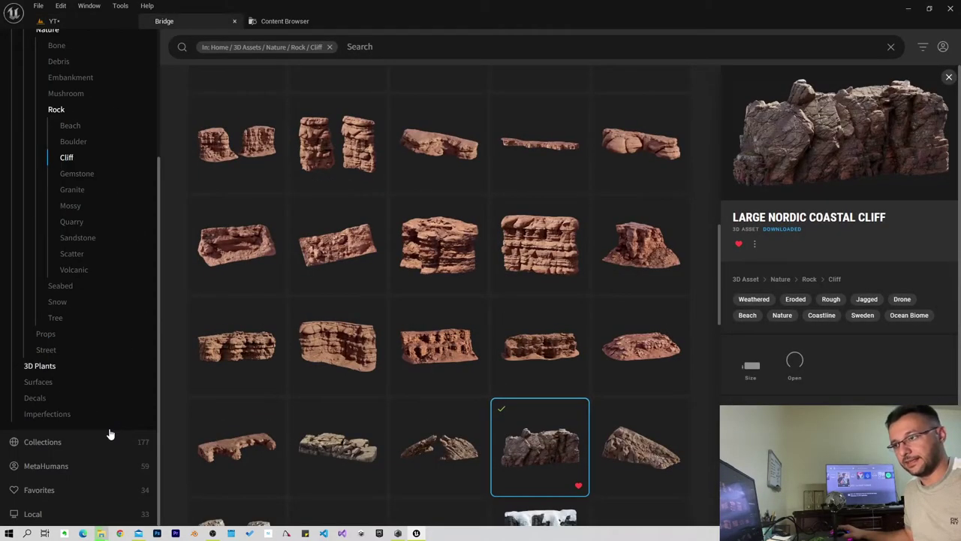
left_click(39, 490)
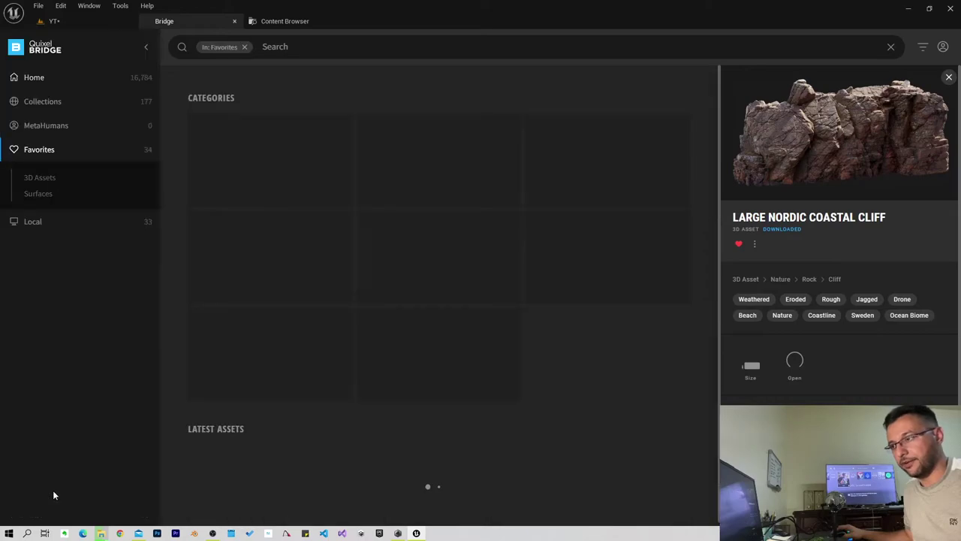
left_click(39, 178)
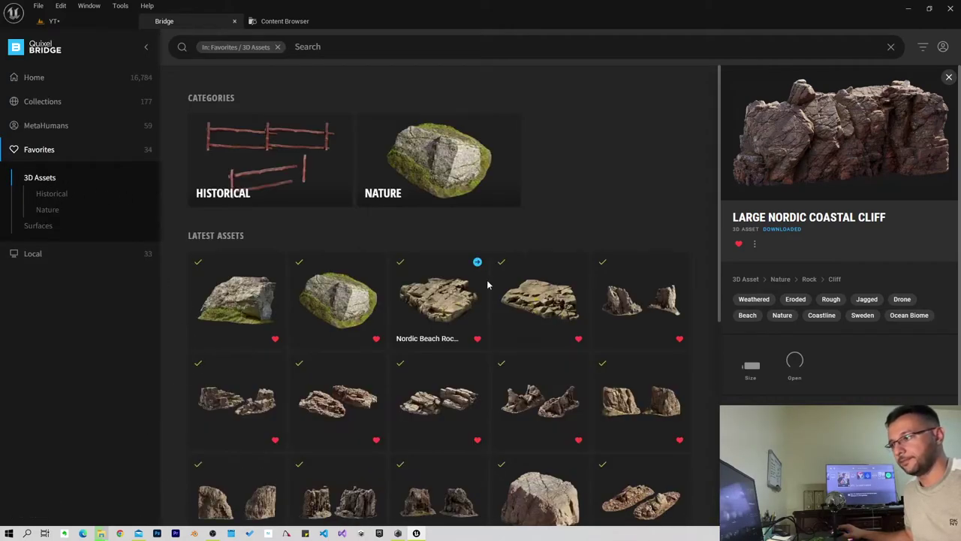
scroll(524, 304, "down", 2)
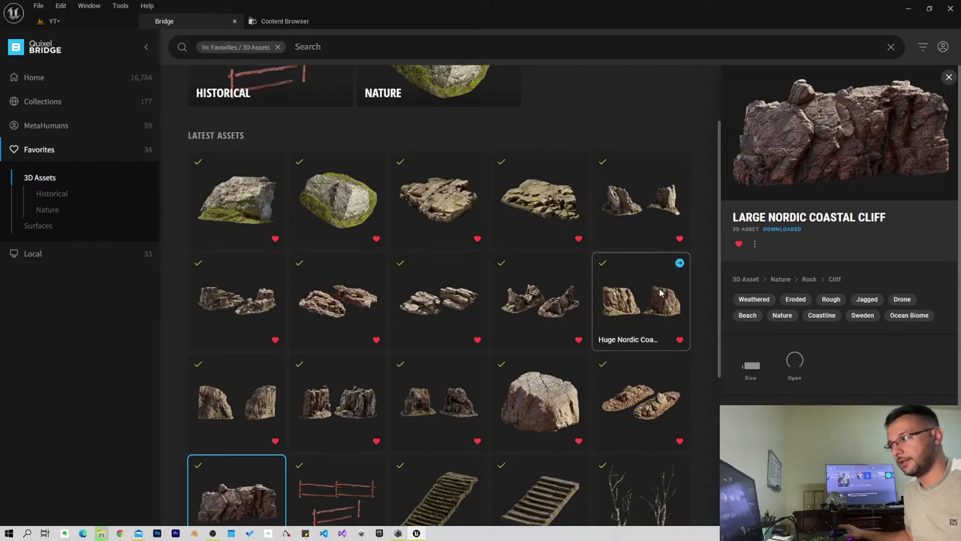
scroll(647, 391, "down", 2)
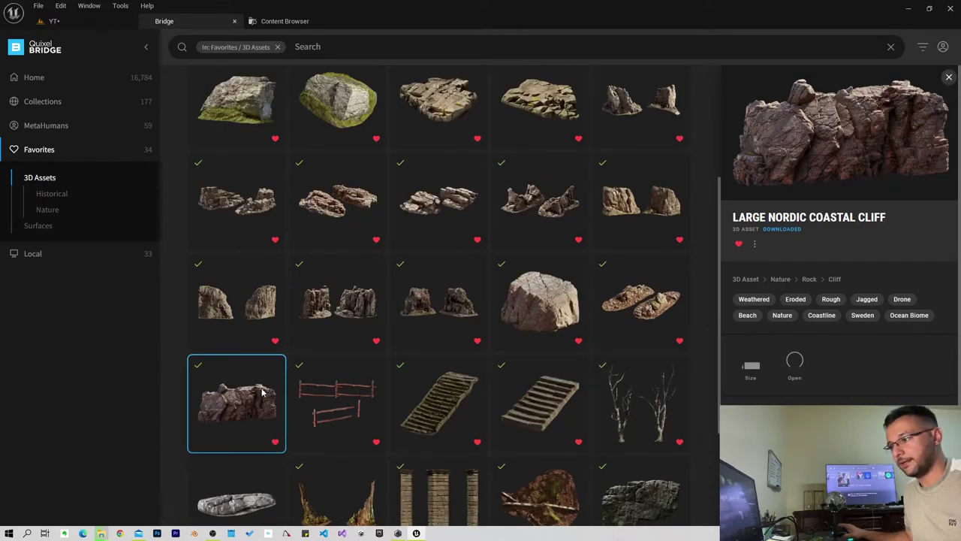
scroll(262, 391, "down", 3)
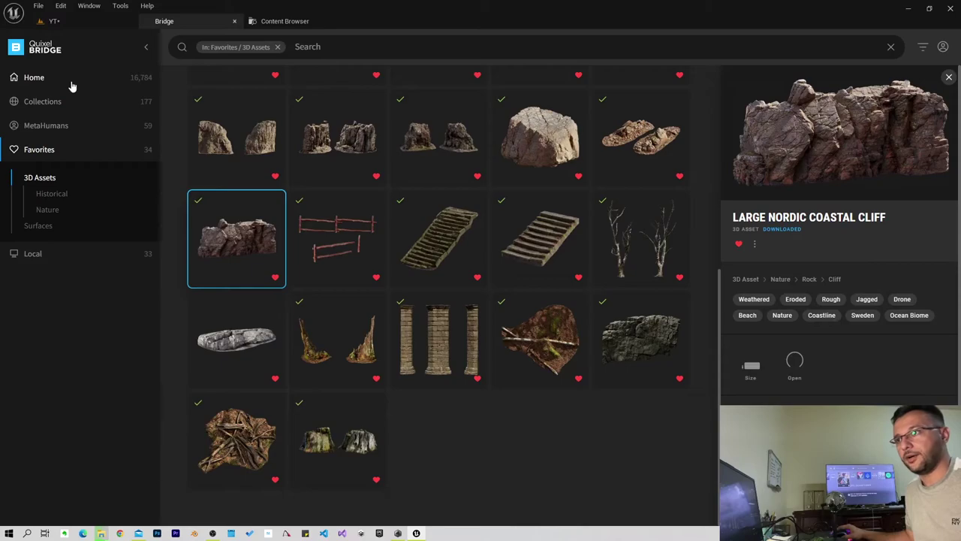
From Home, filter to 3D Assets > Historical and scroll through the swords, doors and lanterns.
left_click(33, 77)
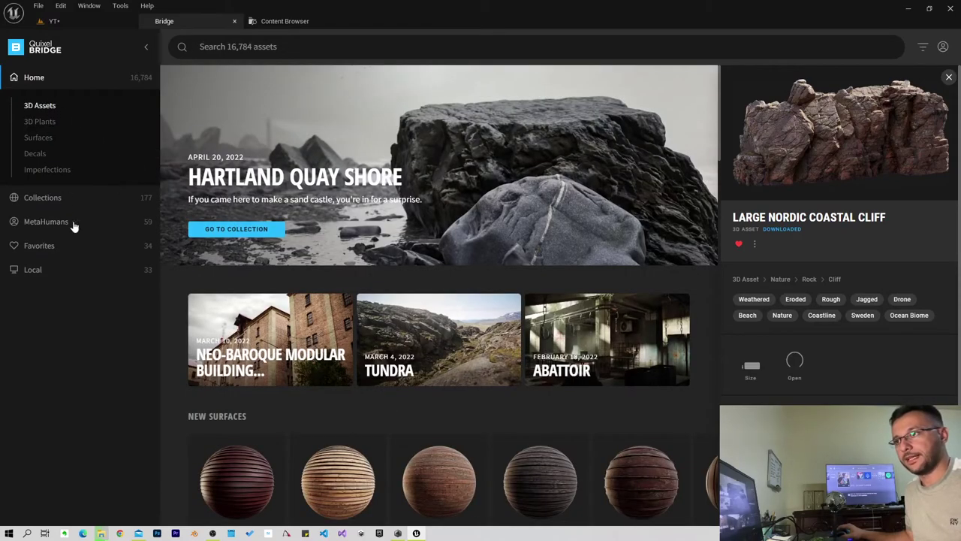
left_click(39, 105)
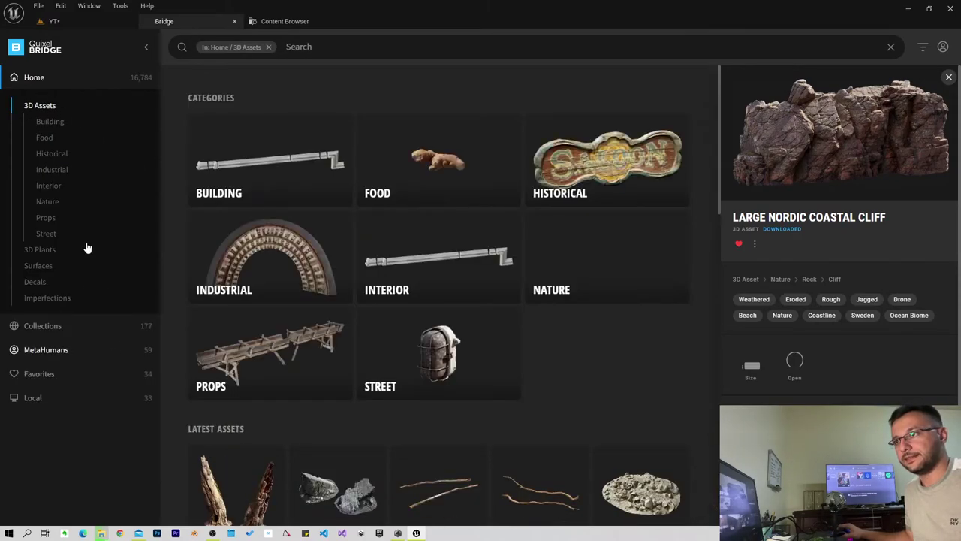
left_click(54, 157)
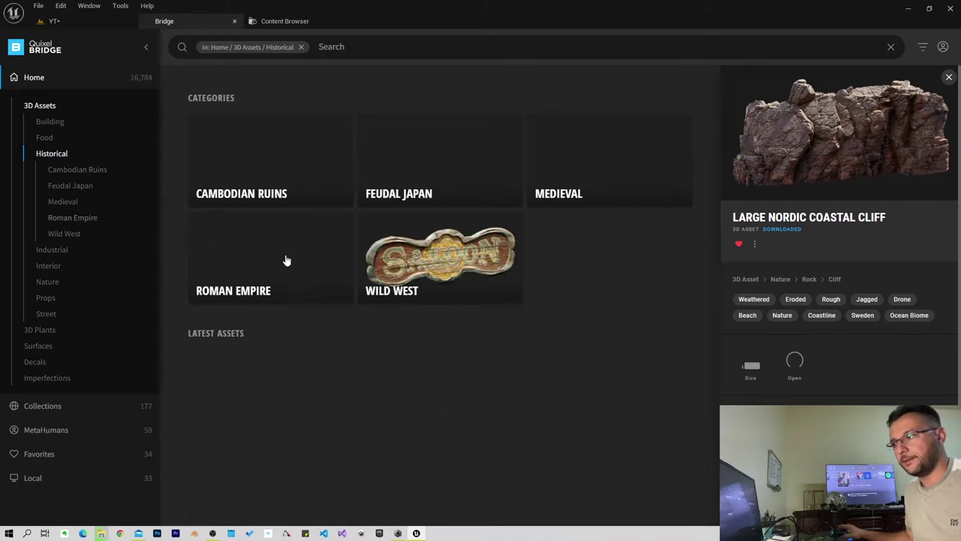
scroll(466, 299, "down", 2)
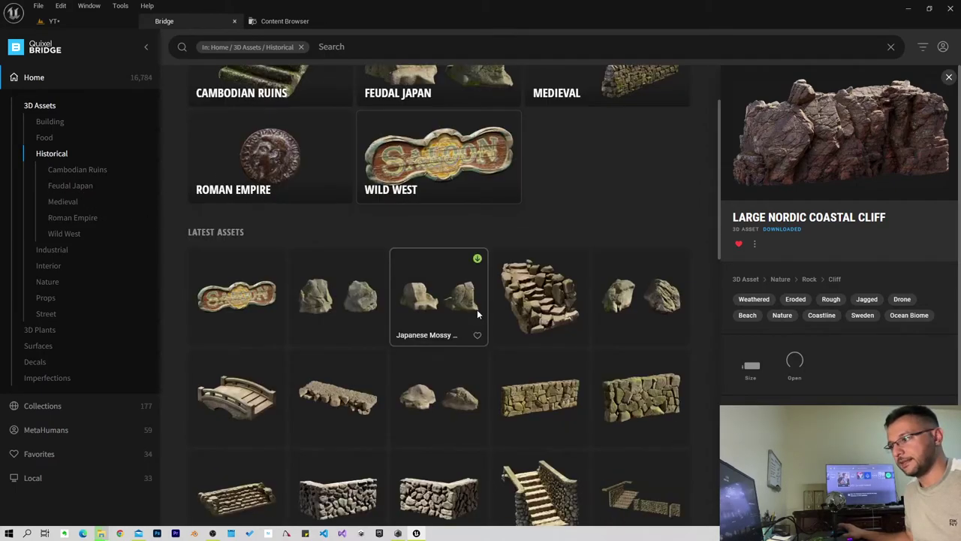
scroll(510, 338, "down", 5)
scroll(233, 202, "down", 3)
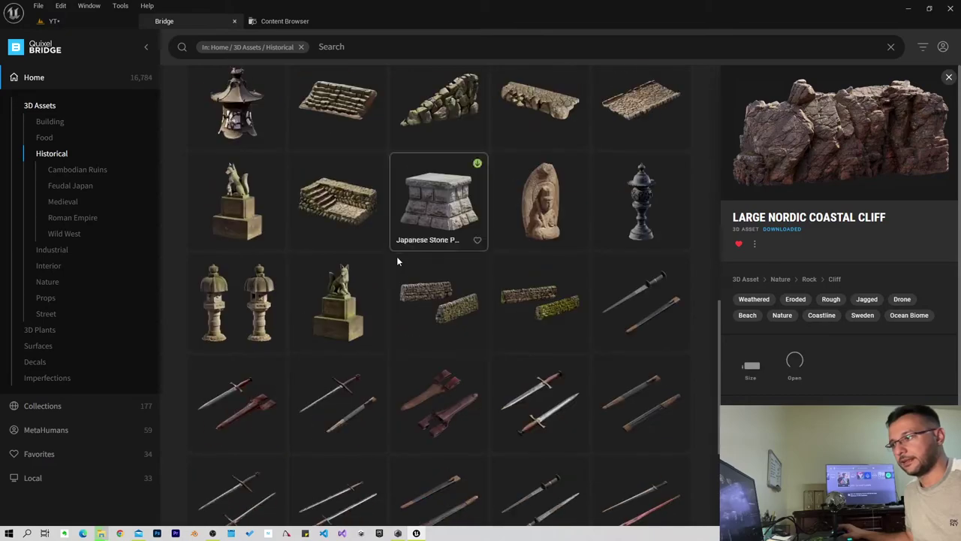
scroll(396, 256, "down", 3)
scroll(414, 311, "down", 3)
scroll(422, 310, "down", 3)
scroll(515, 318, "down", 3)
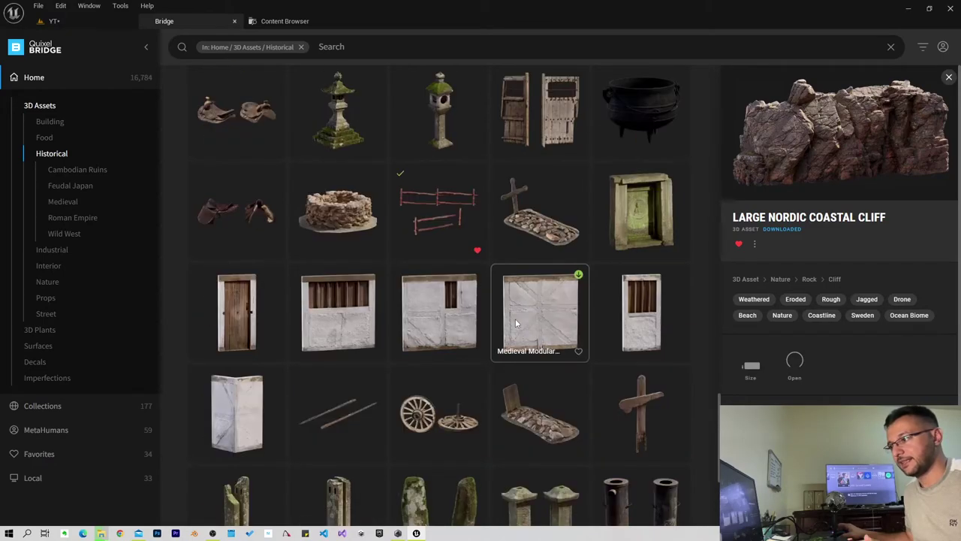
scroll(517, 316, "down", 2)
scroll(517, 317, "up", 3)
scroll(453, 311, "up", 1)
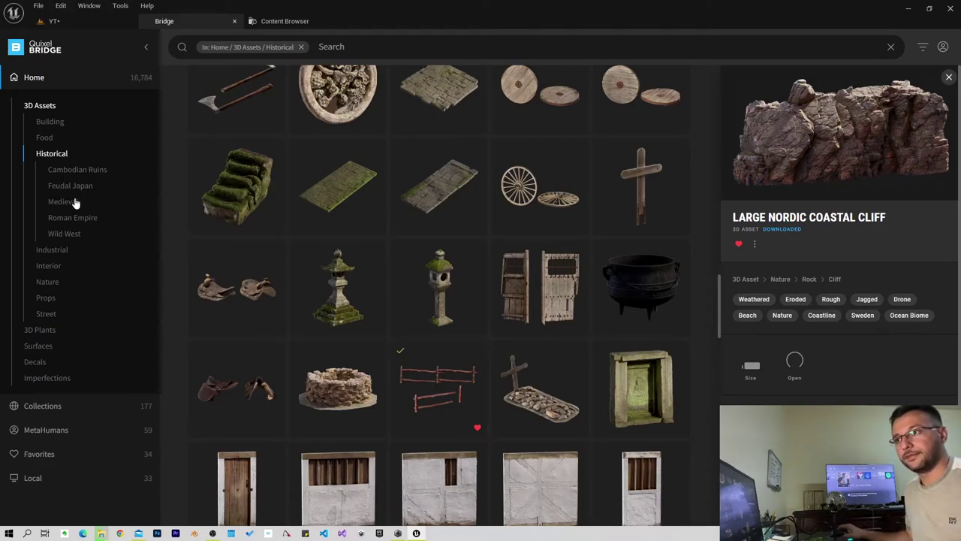
scroll(475, 264, "up", 1)
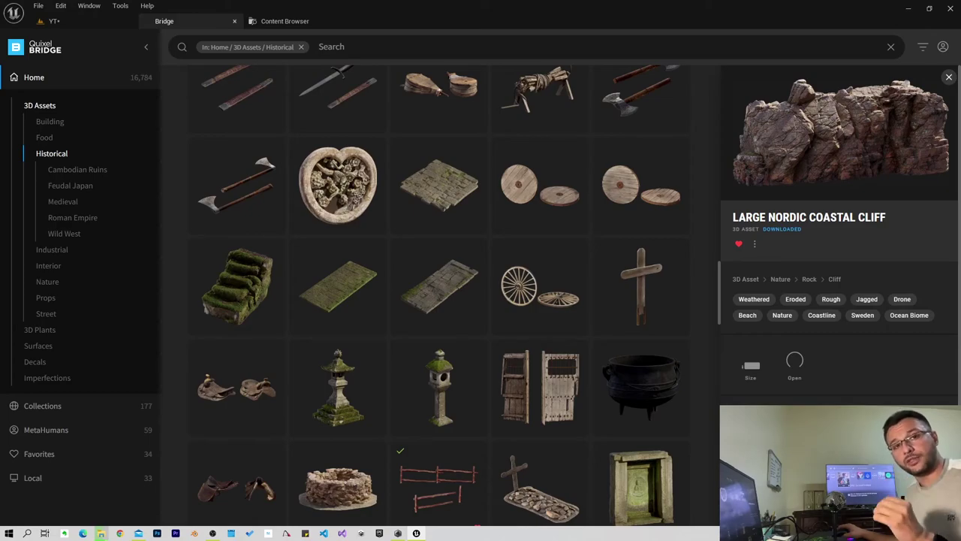
scroll(377, 294, "down", 5)
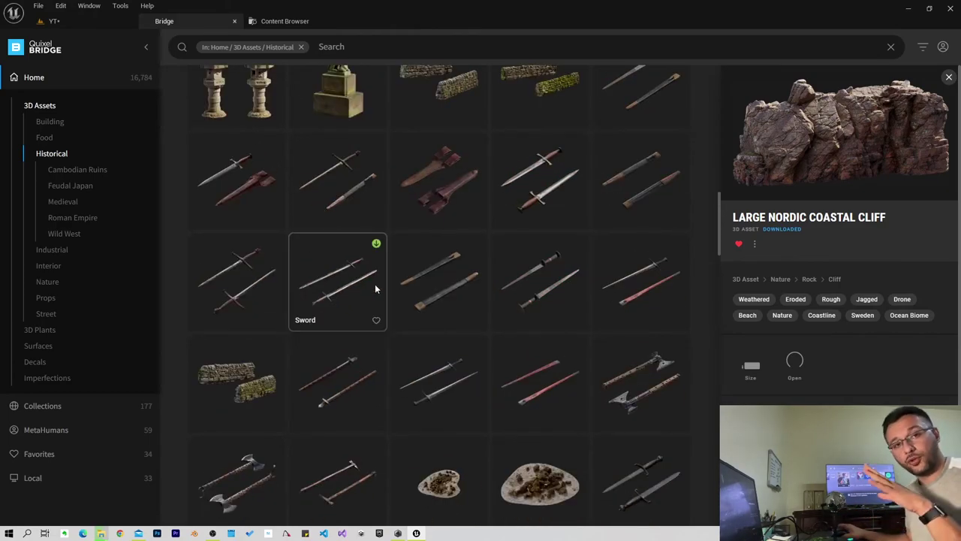